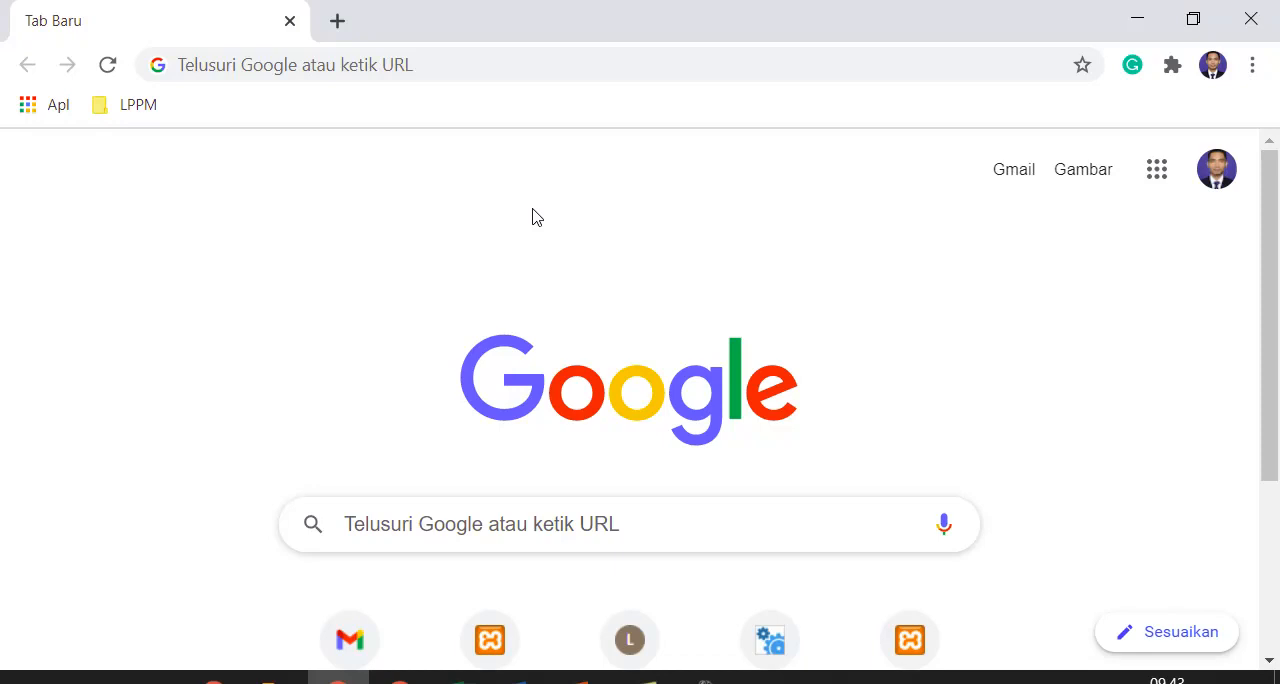
Open the Merpati journal site at ejurnal.poltekpos.ac.id/index.php/merpati and go to its login page
click(548, 77)
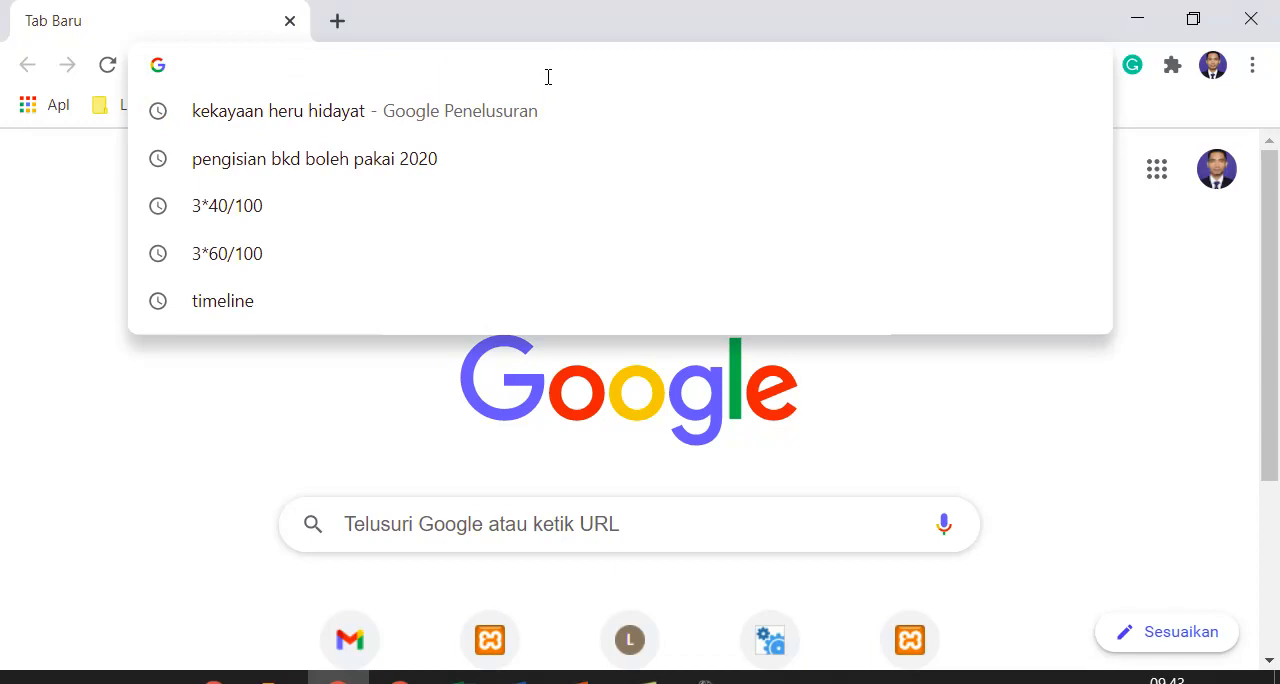
text(ej)
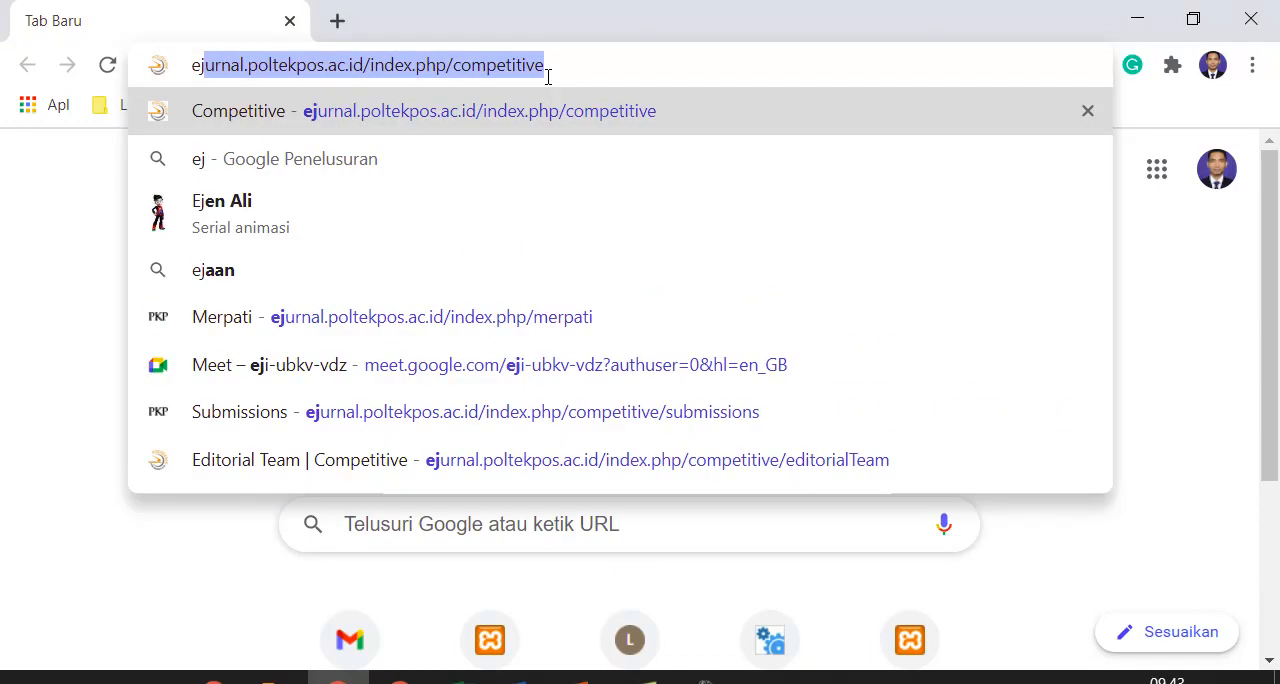
key(Right)
double_click(548, 77)
text(mer)
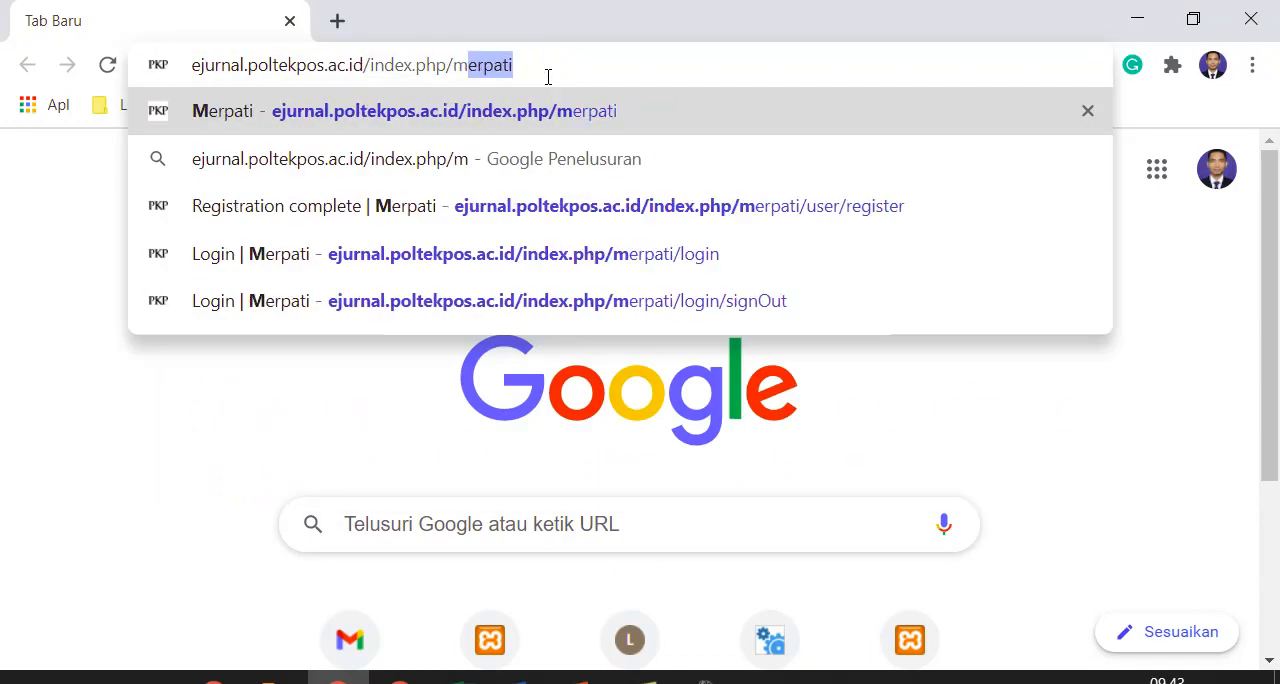
key(Return)
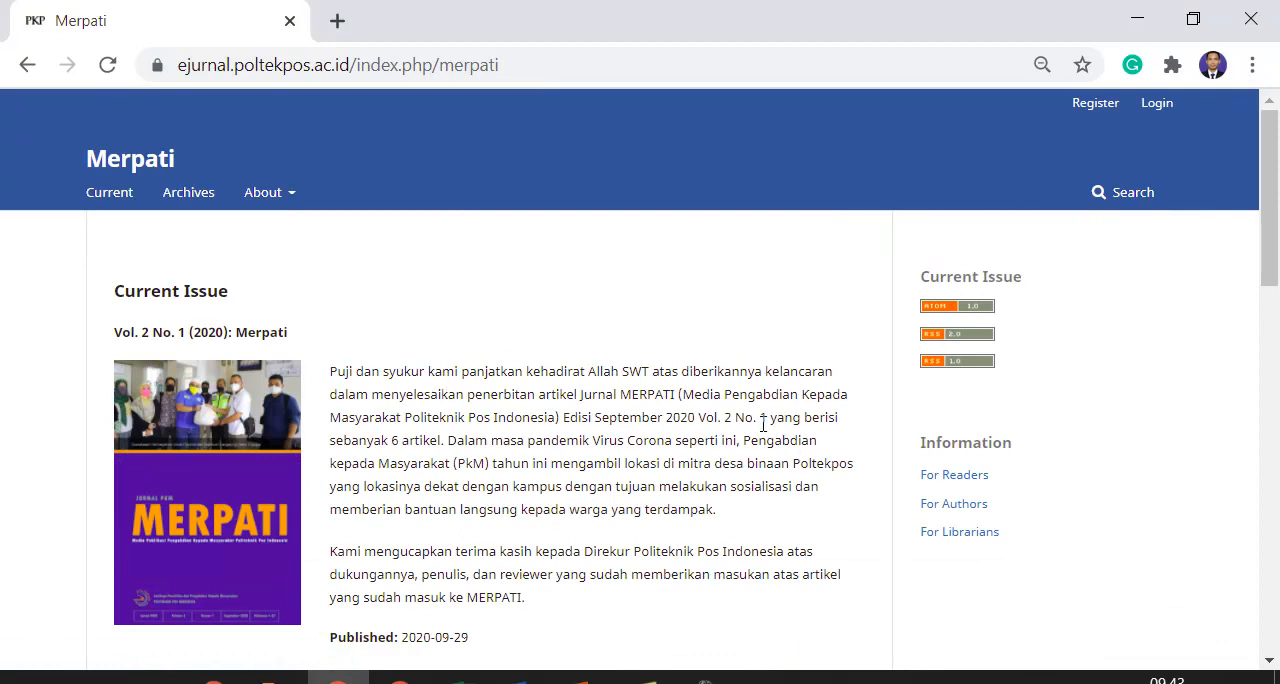
scroll(703, 458, down, 2)
scroll(703, 440, up, 2)
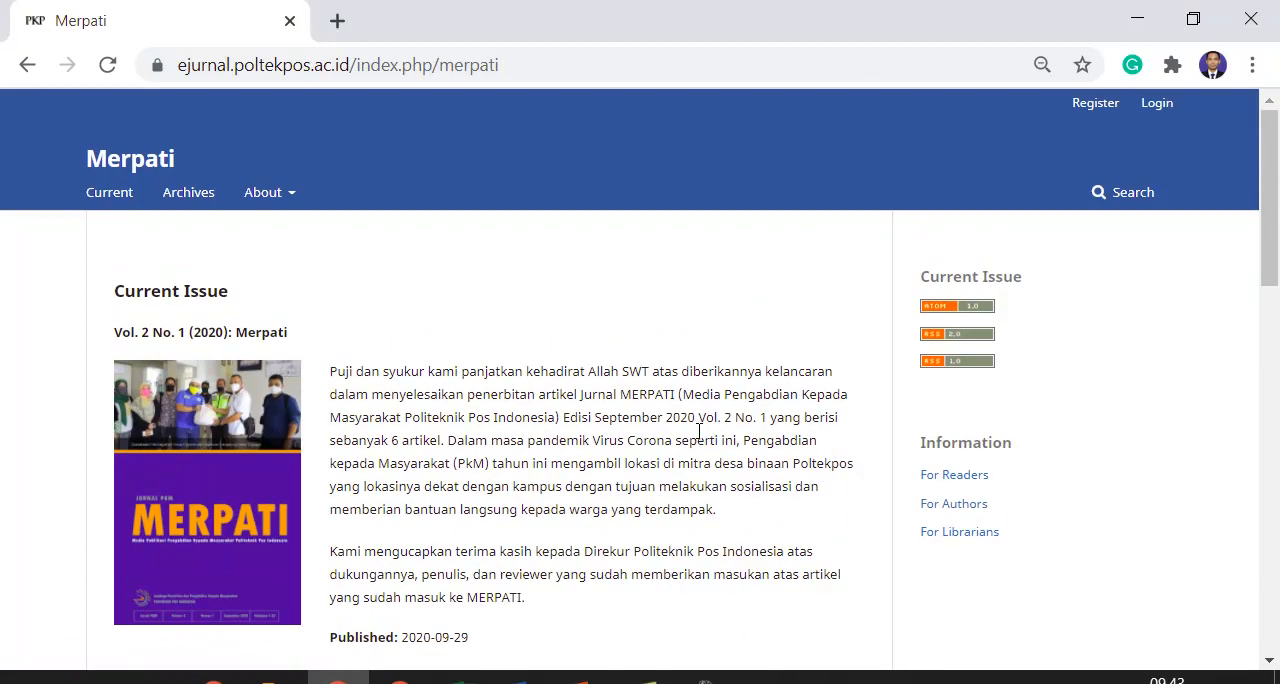
click(1157, 105)
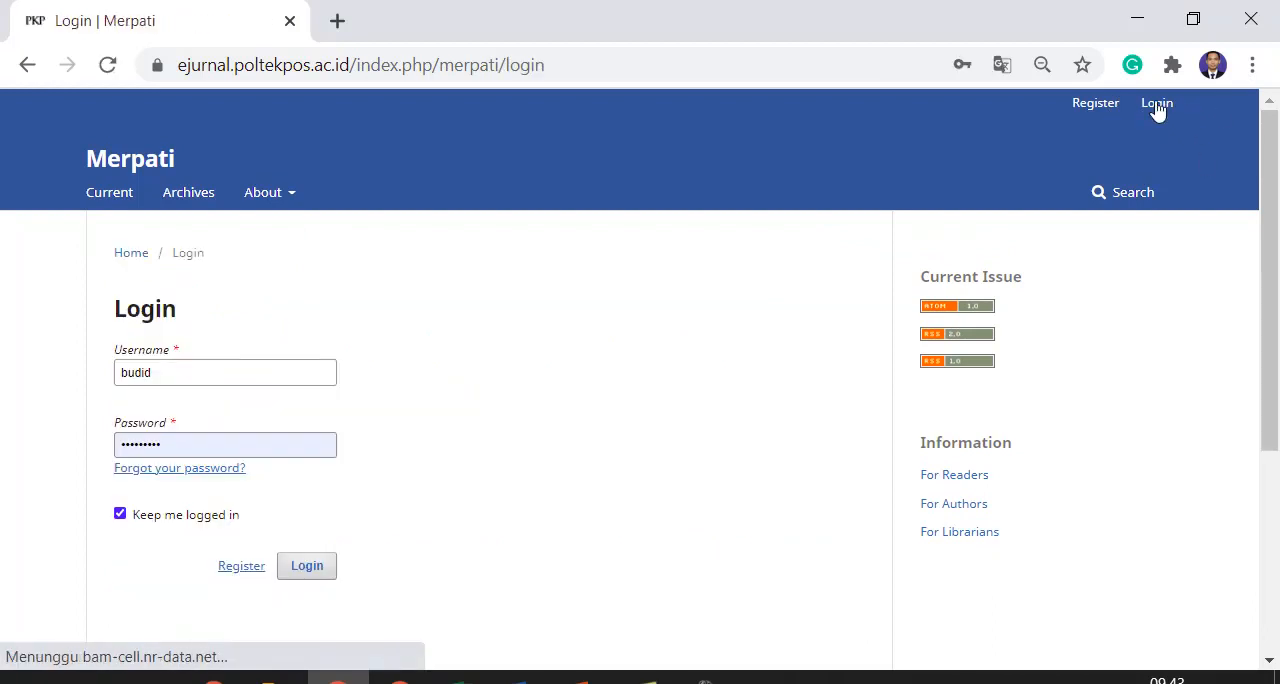
Log in with the username reviewer and the account password, and save the credentials in the browser
double_click(226, 366)
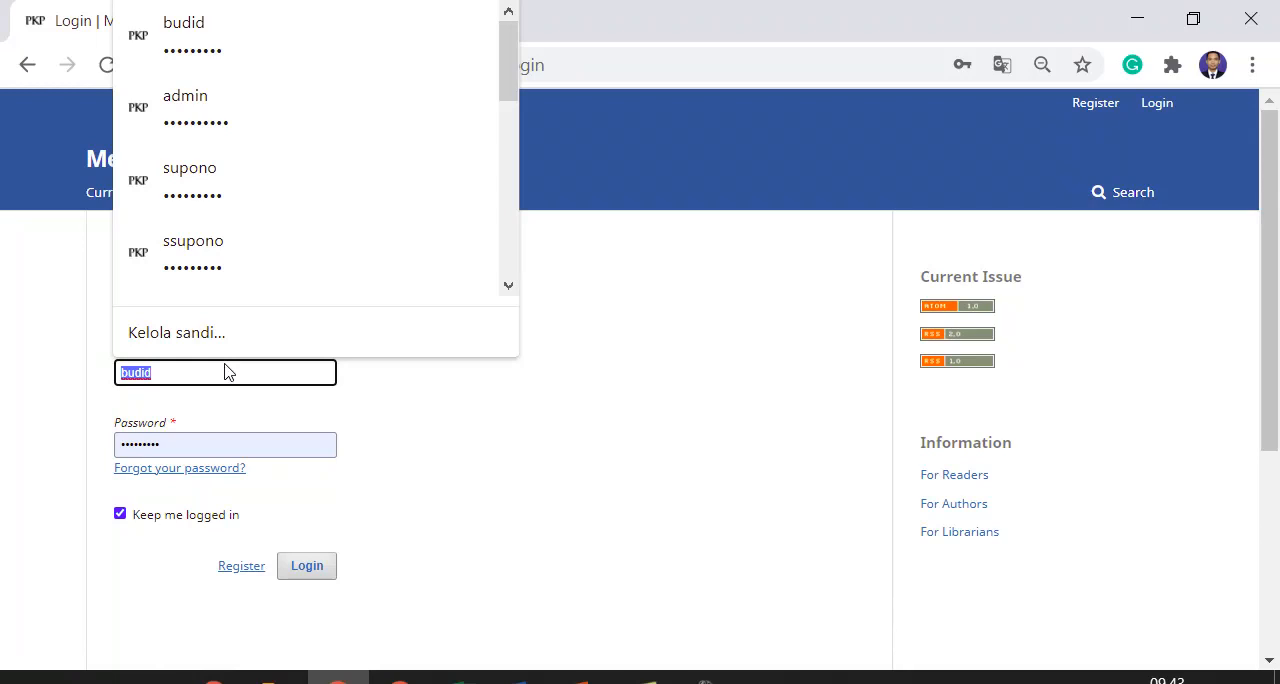
text(reviewer)
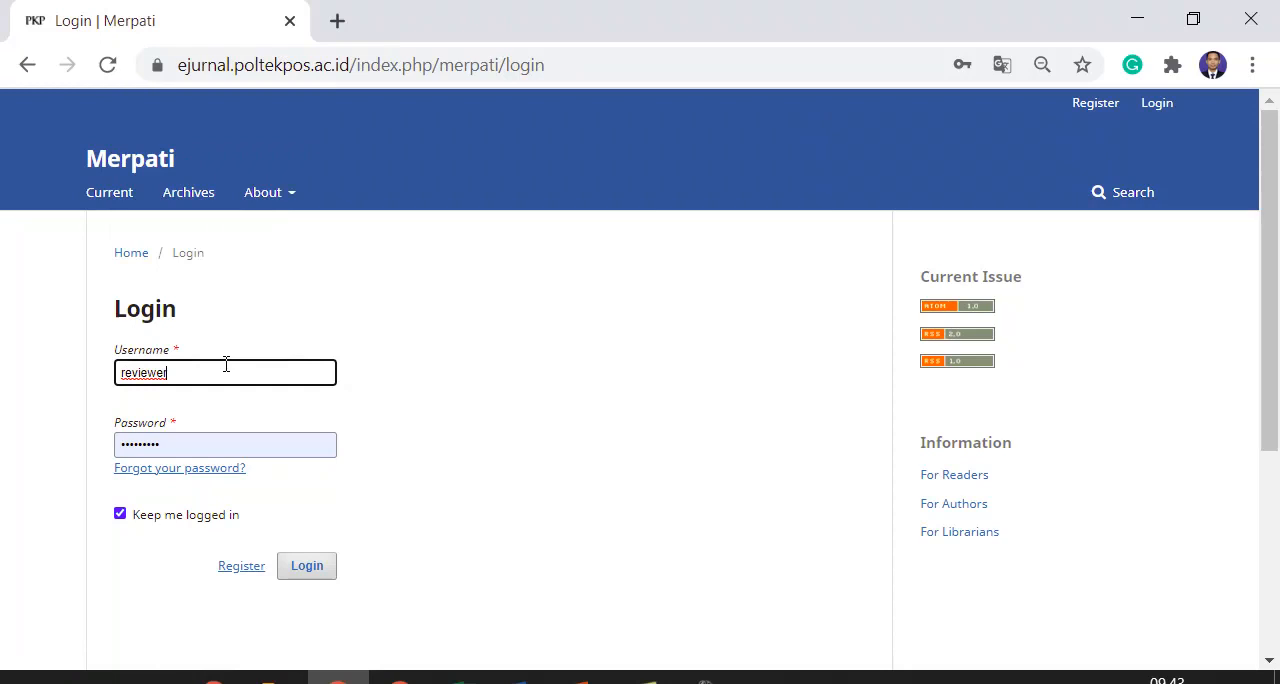
key(Tab)
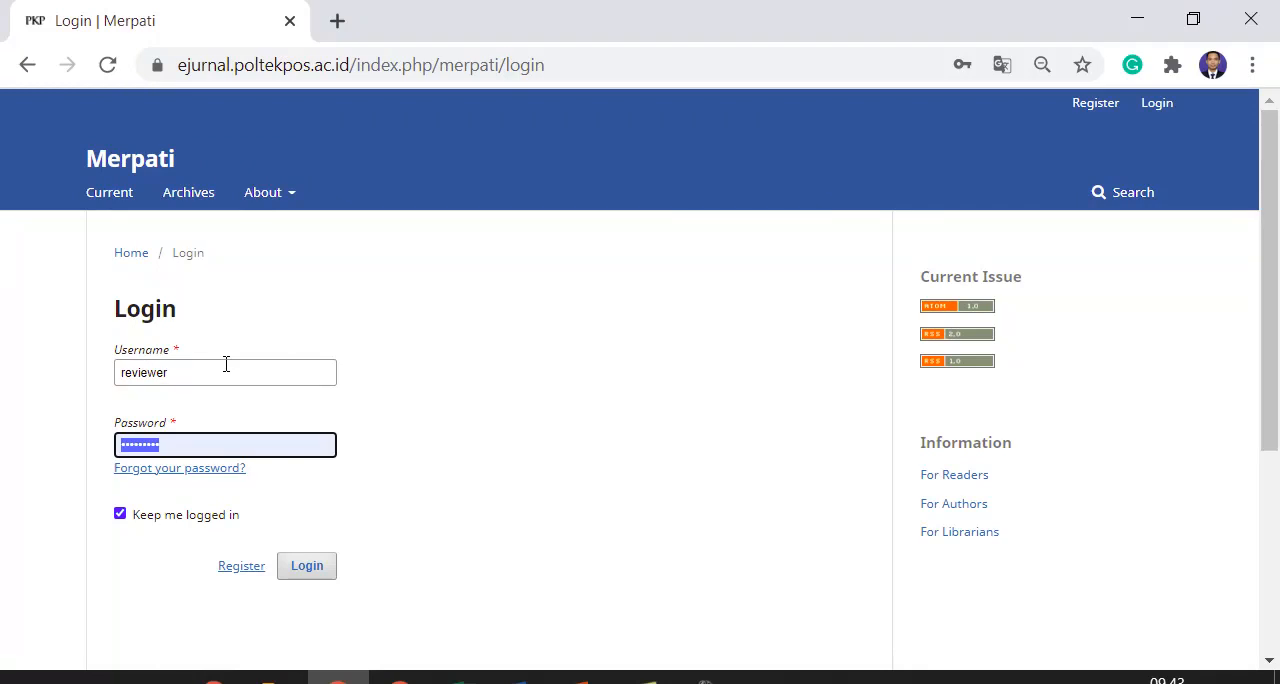
text(•)
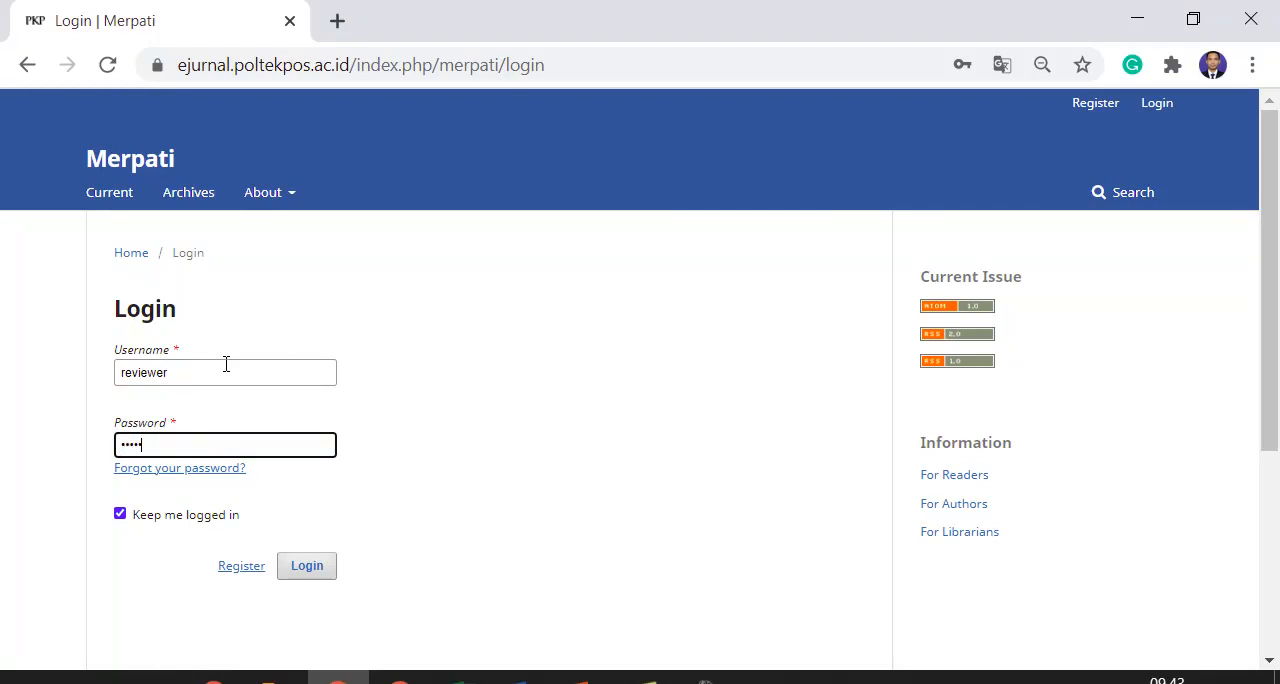
key(Return)
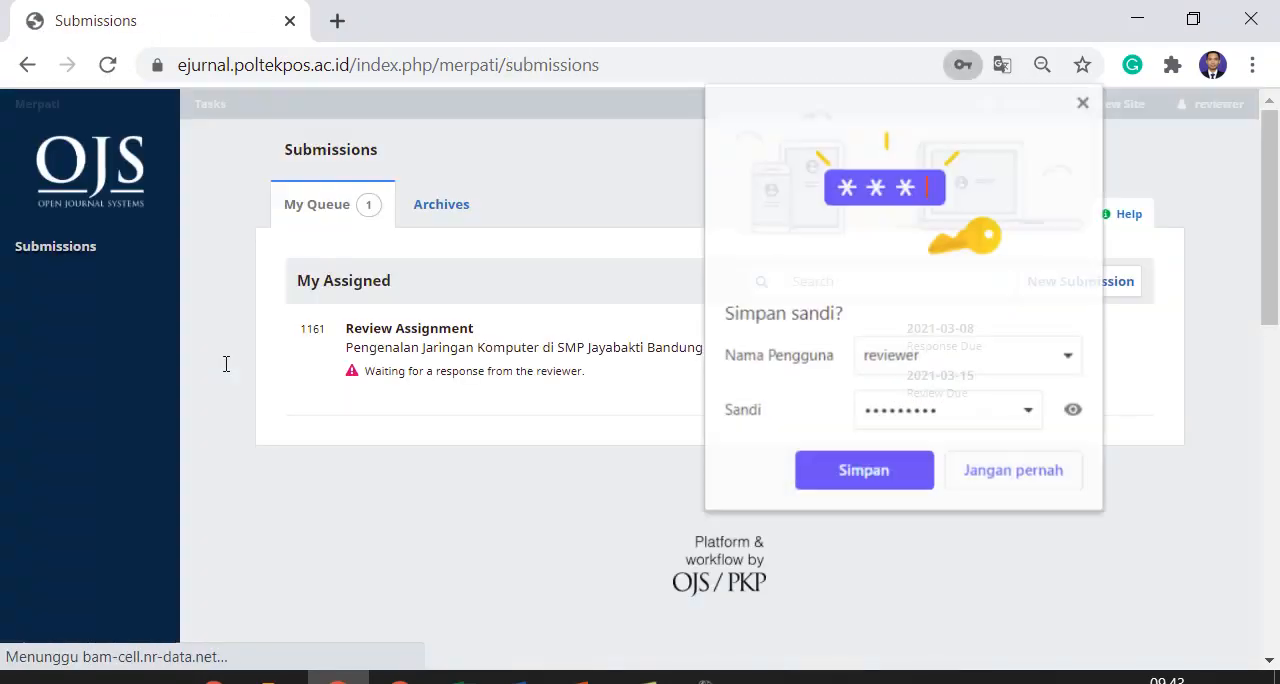
click(866, 472)
click(1084, 101)
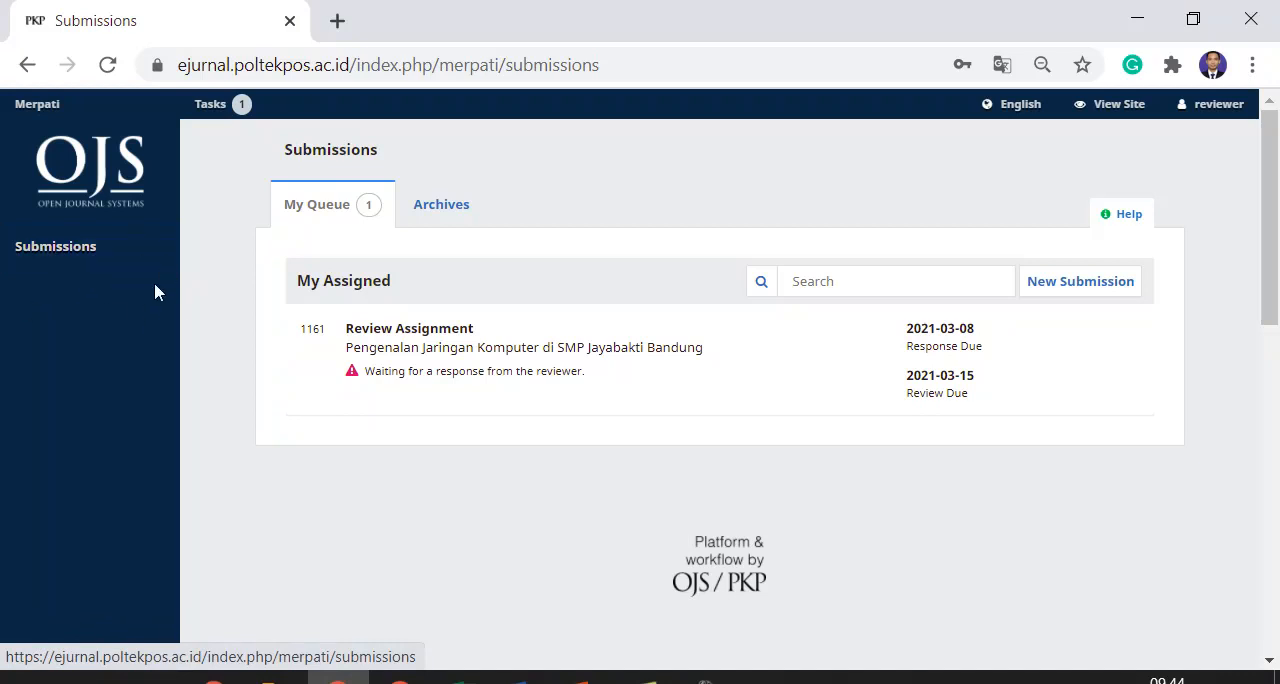
Open the review assignment "Pengenalan Jaringan Komputer di SMP Jayabakti Bandung" from the submissions queue
click(57, 257)
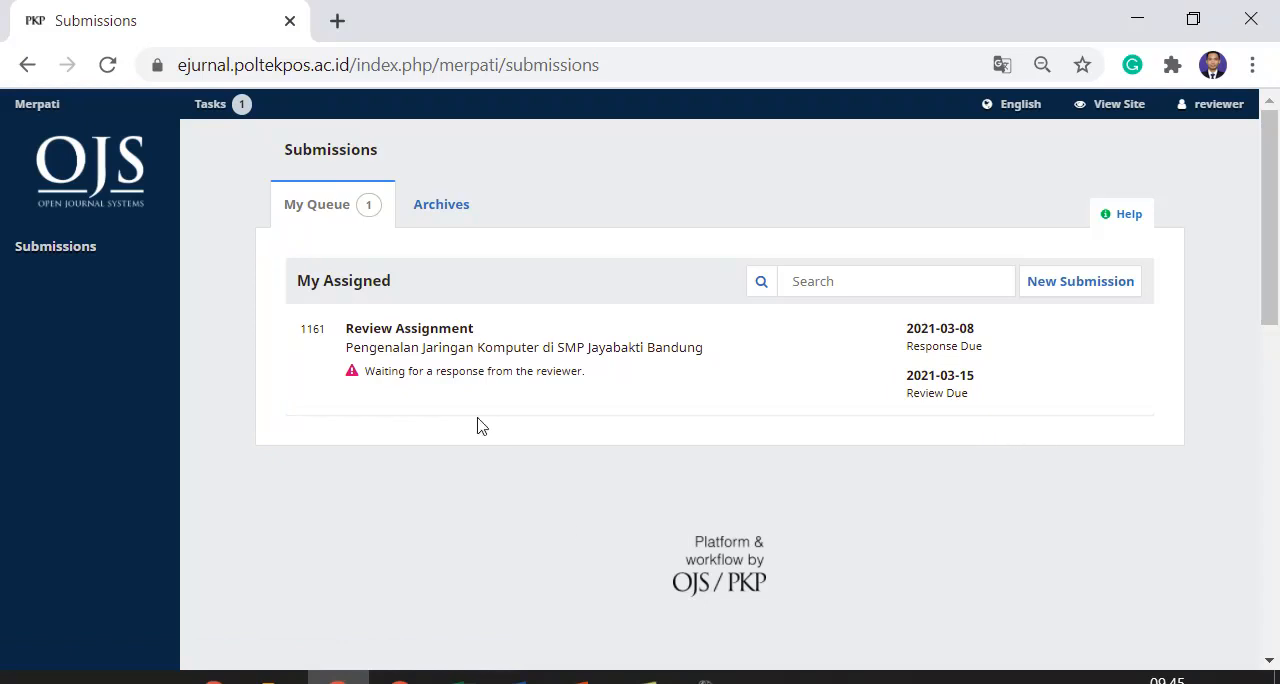
click(432, 333)
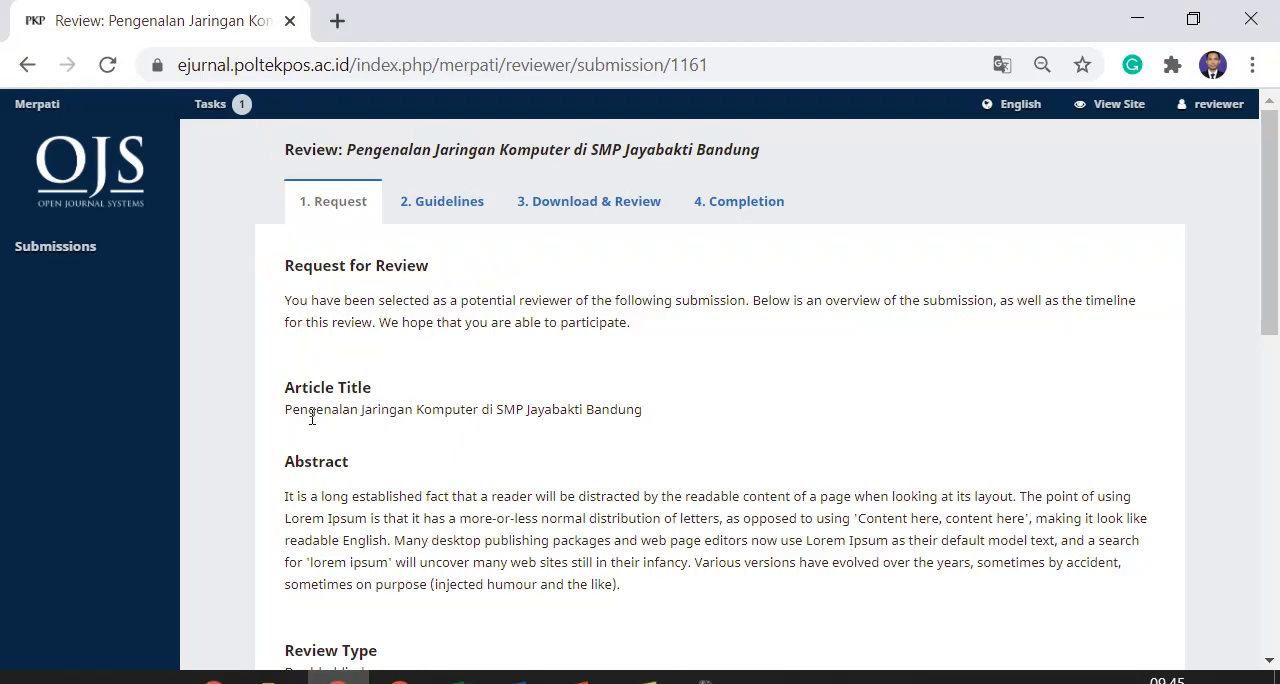
Examine the review request's article title, abstract, review type and review file, bringing up the file's download without saving it
drag(292, 409, 663, 426)
triple_click(466, 524)
scroll(469, 526, down, 1)
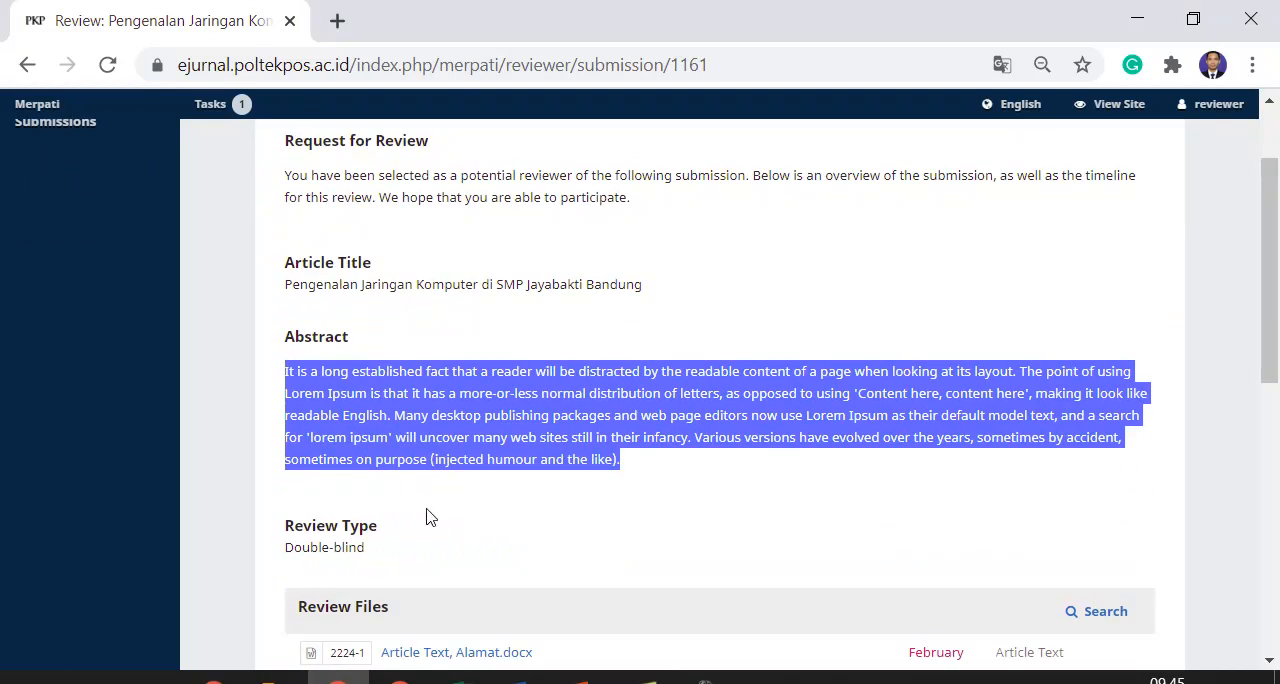
scroll(380, 550, down, 2)
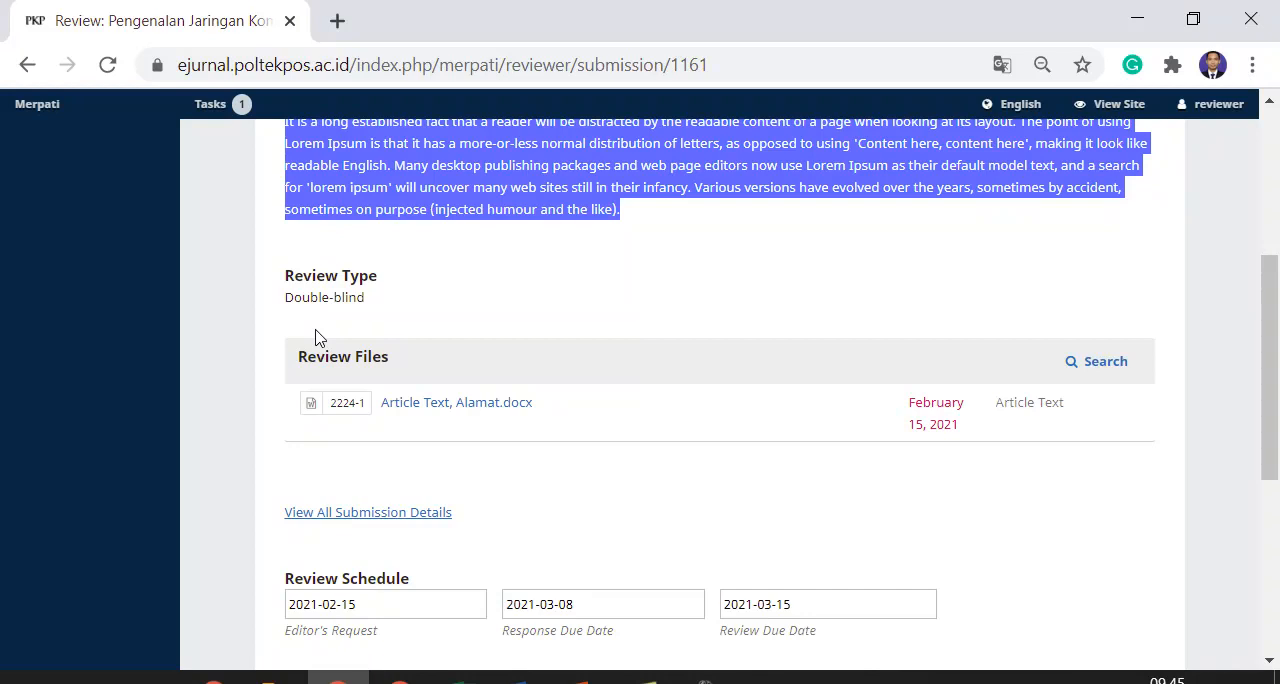
click(757, 451)
scroll(718, 414, up, 2)
scroll(718, 414, up, 2)
scroll(371, 457, down, 1)
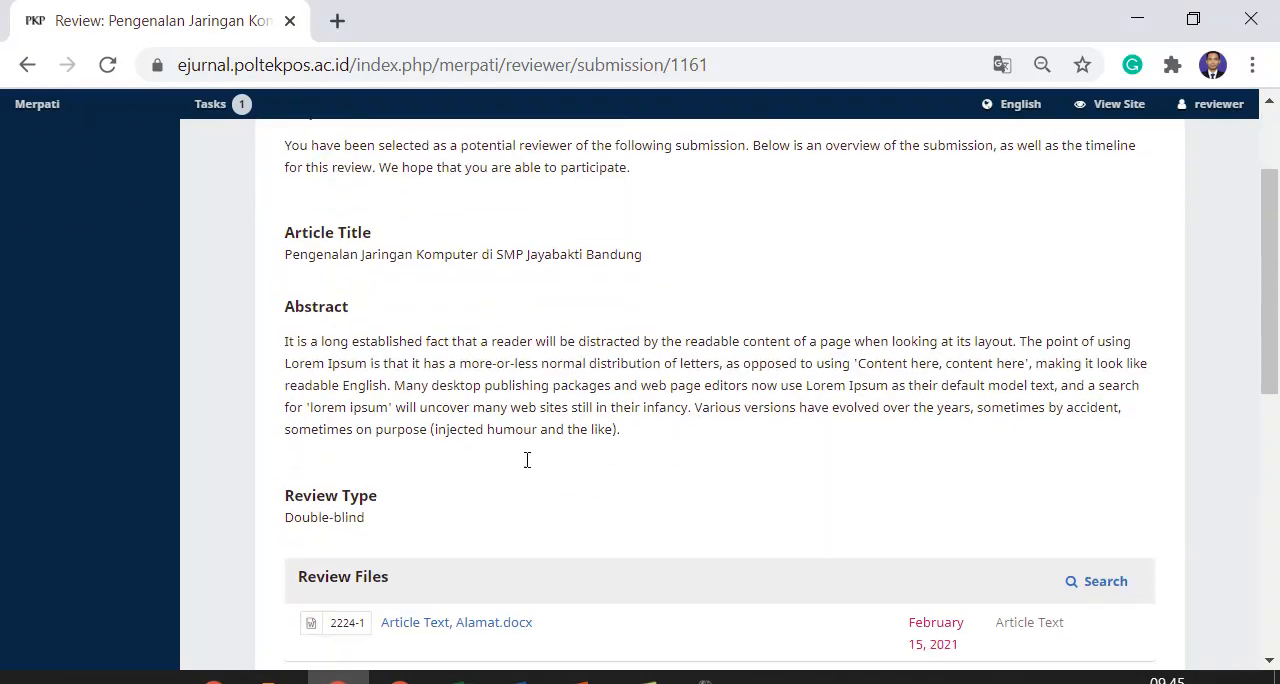
scroll(527, 460, down, 1)
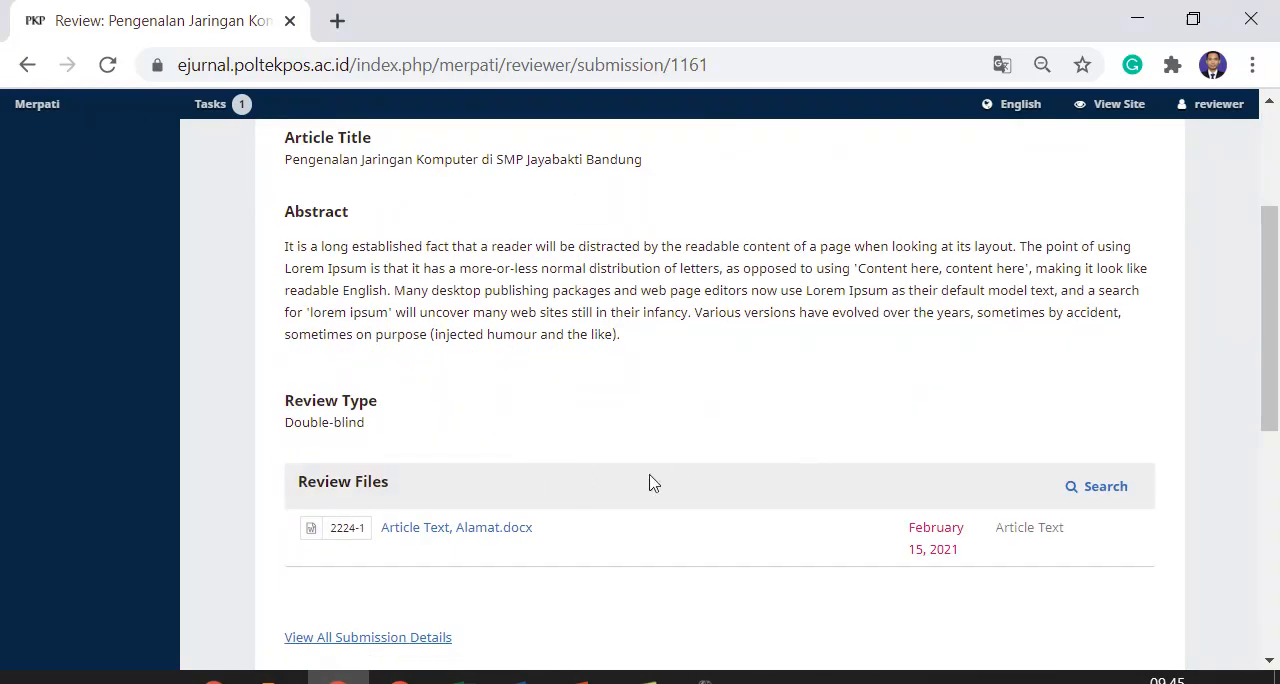
click(491, 533)
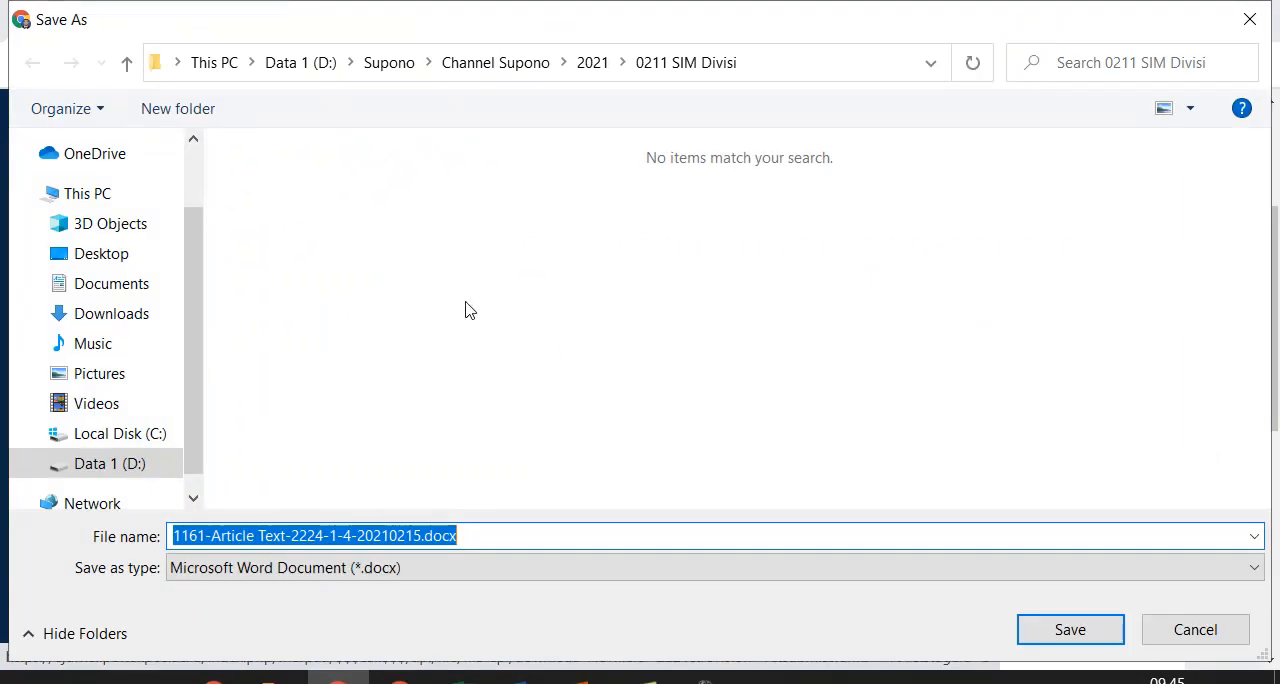
click(1183, 631)
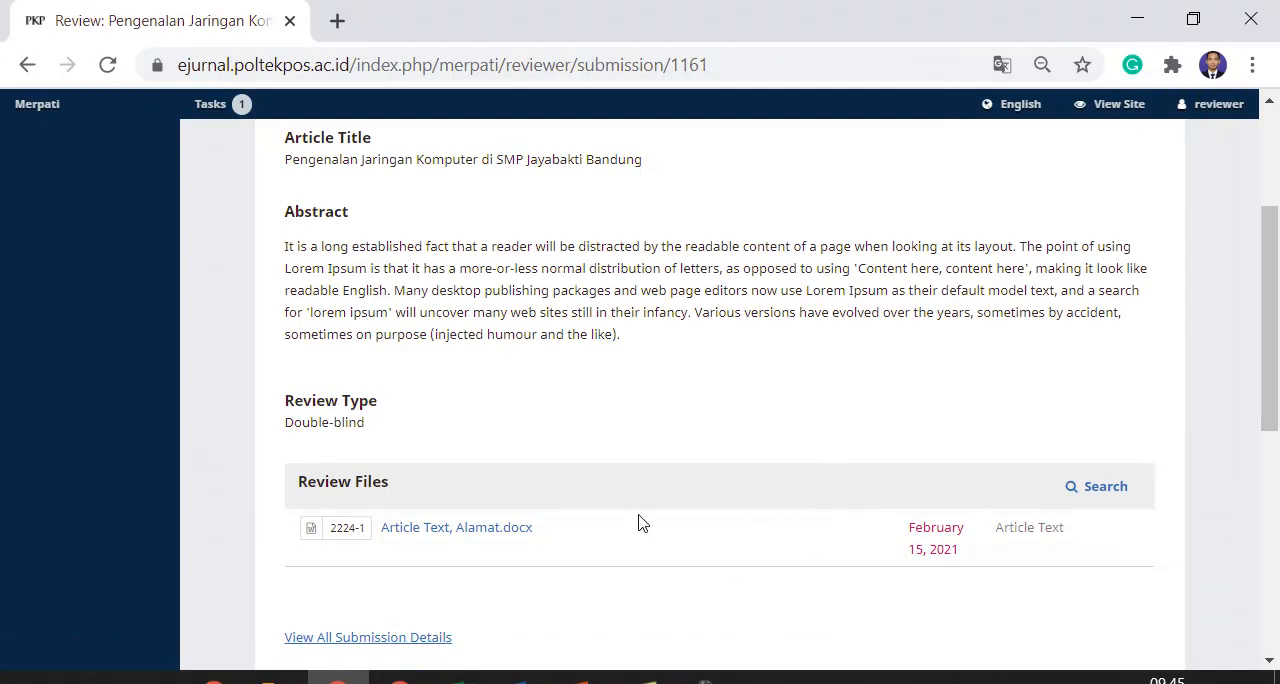
Agree to the privacy statement and accept the review request to continue to step 2
scroll(640, 524, down, 3)
scroll(677, 466, down, 3)
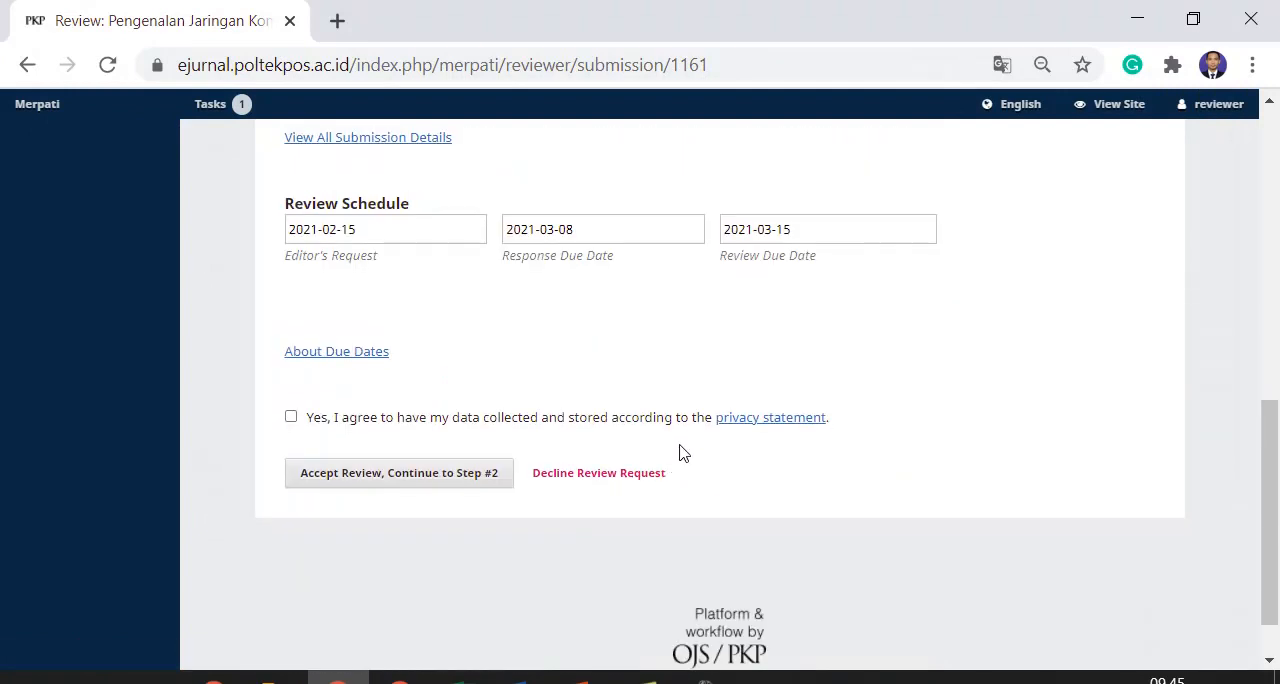
scroll(680, 450, up, 10)
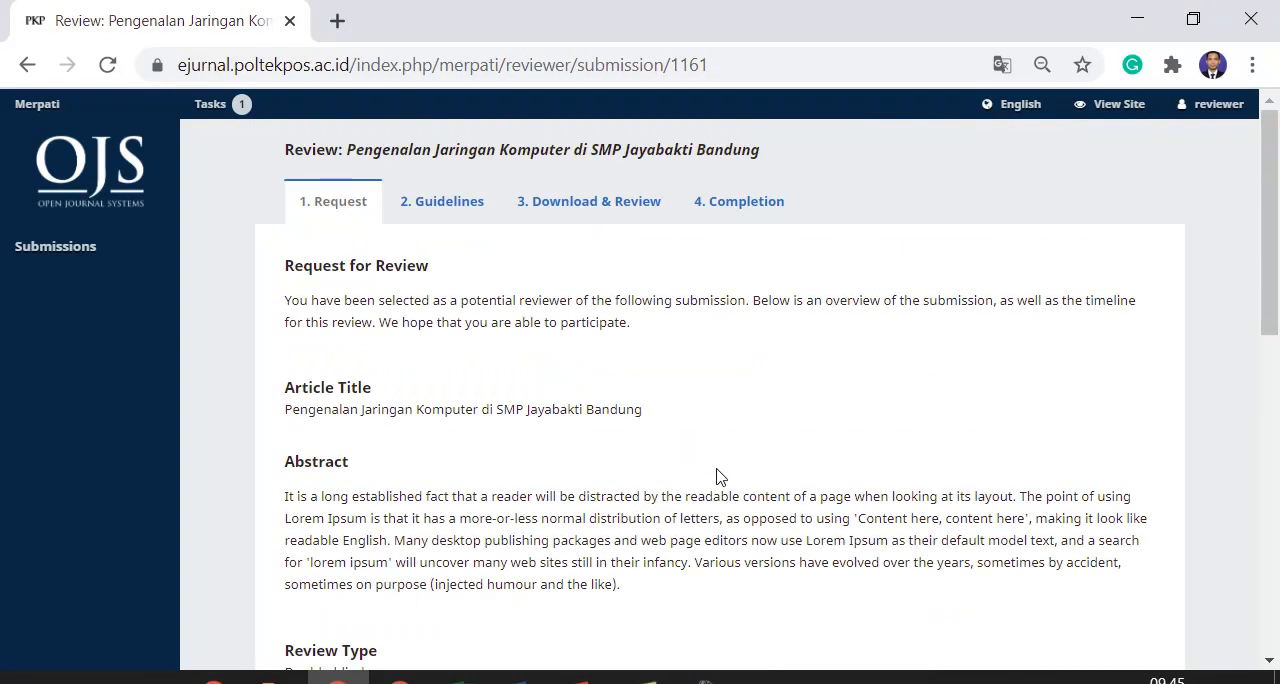
scroll(717, 477, down, 5)
scroll(728, 453, down, 2)
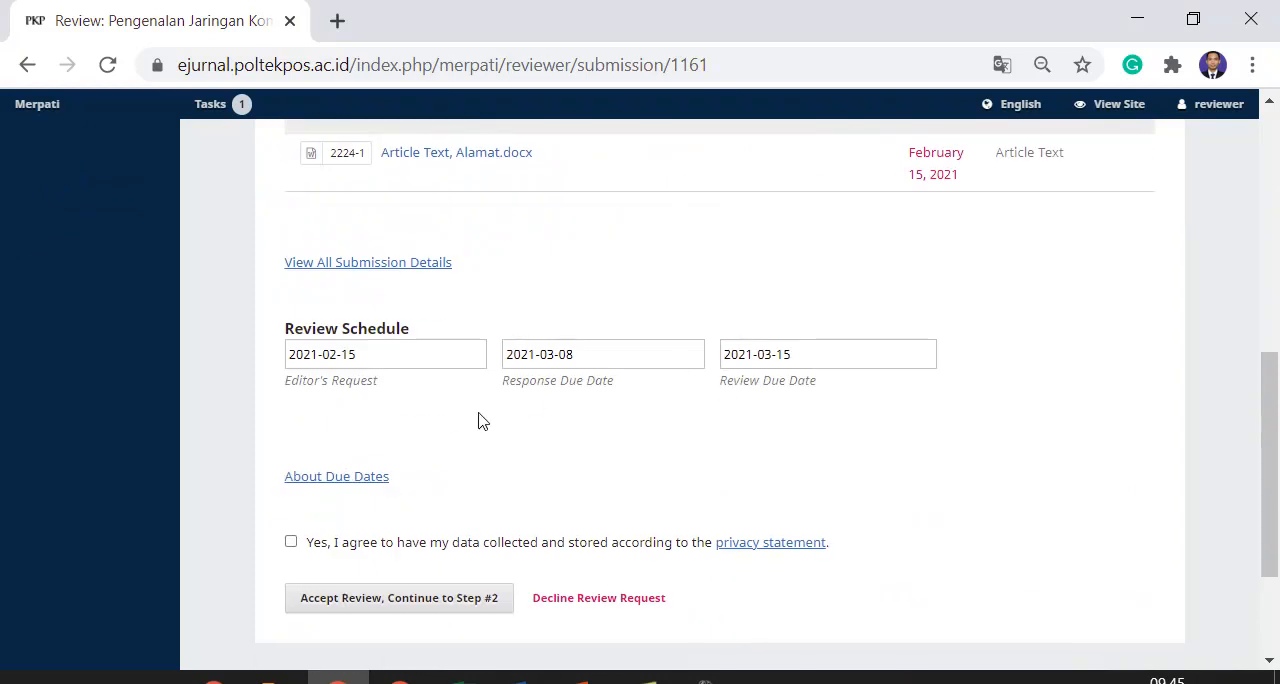
click(292, 543)
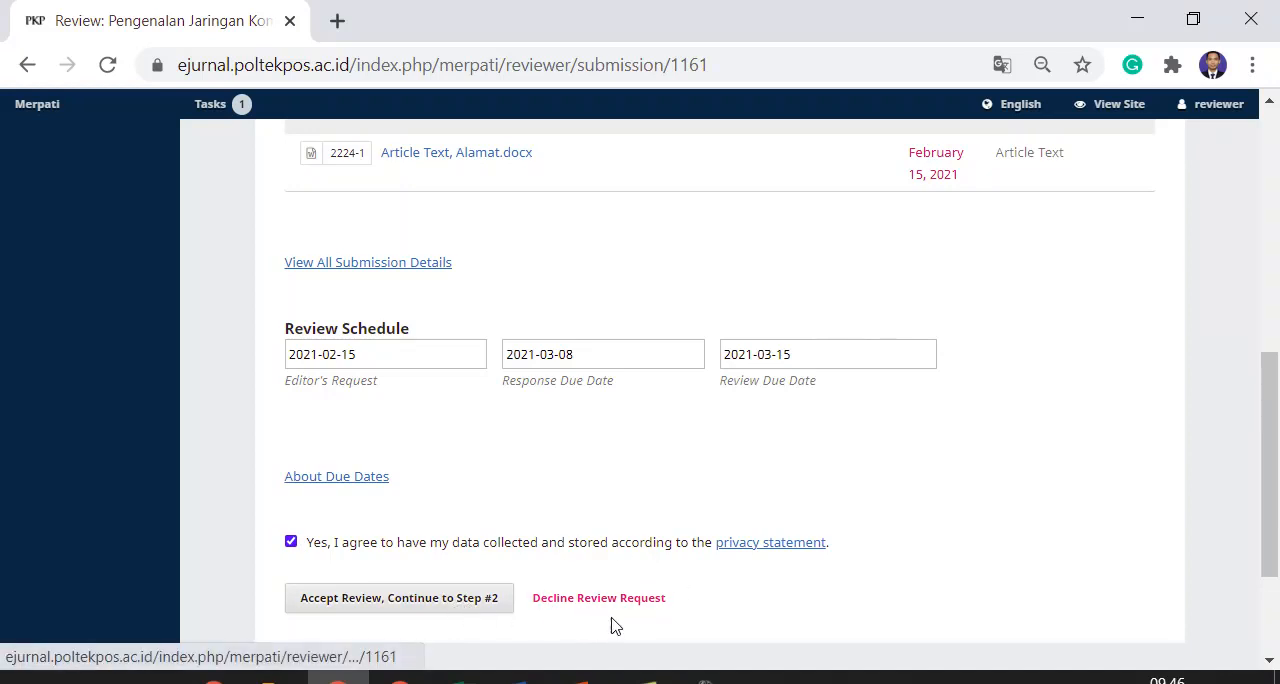
click(328, 605)
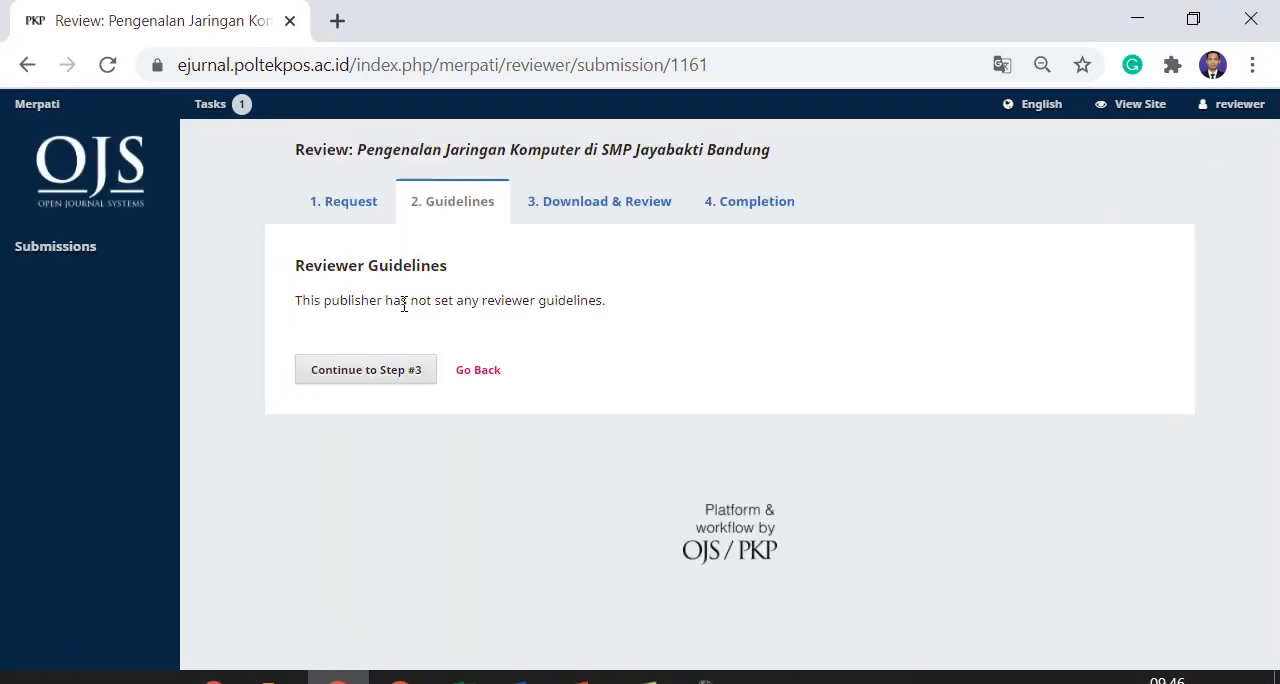
Read the reviewer guidelines and continue to step 3, Download & Review
triple_click(404, 304)
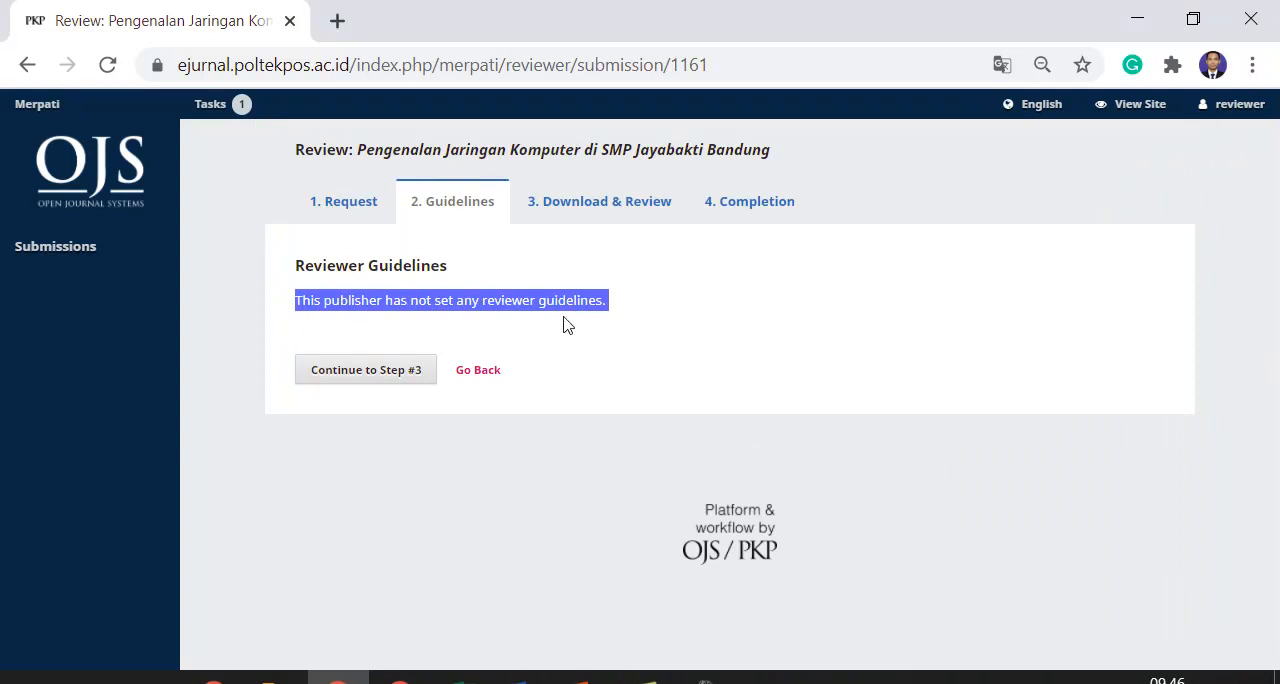
double_click(464, 301)
drag(296, 304, 609, 300)
click(386, 408)
click(391, 371)
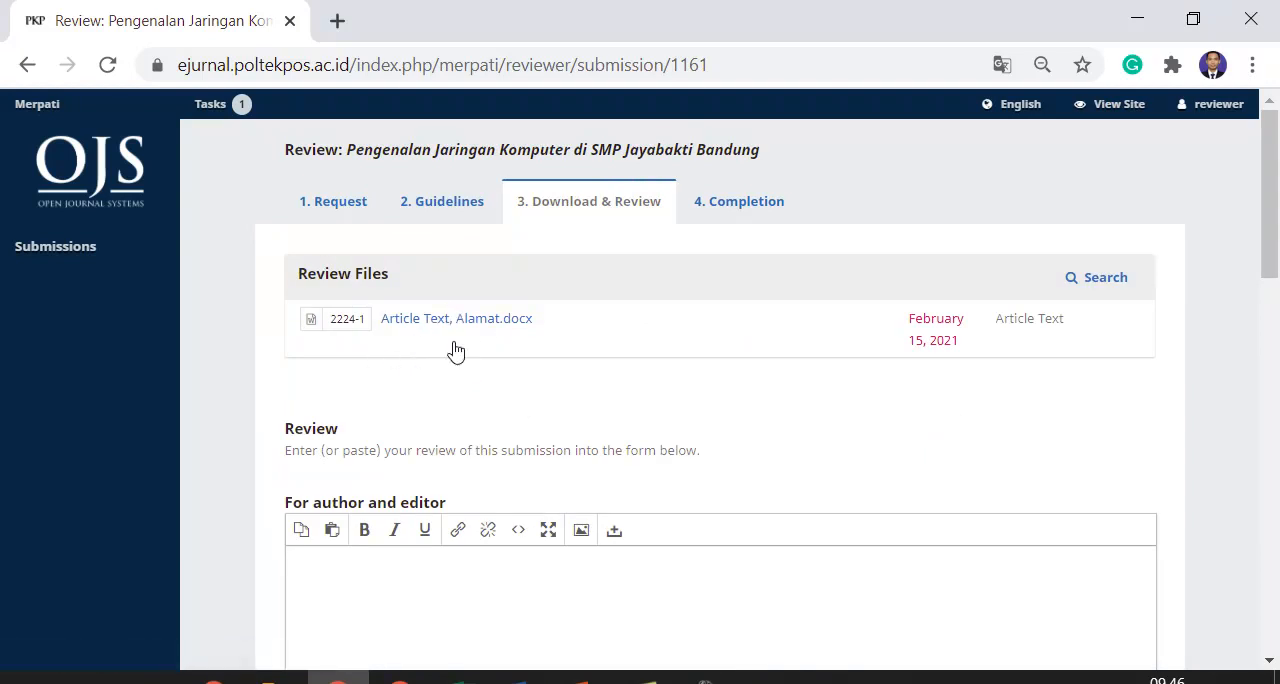
Look over the Download & Review page, including the review files, comment fields, file upload, discussions and recommendation
scroll(534, 358, down, 10)
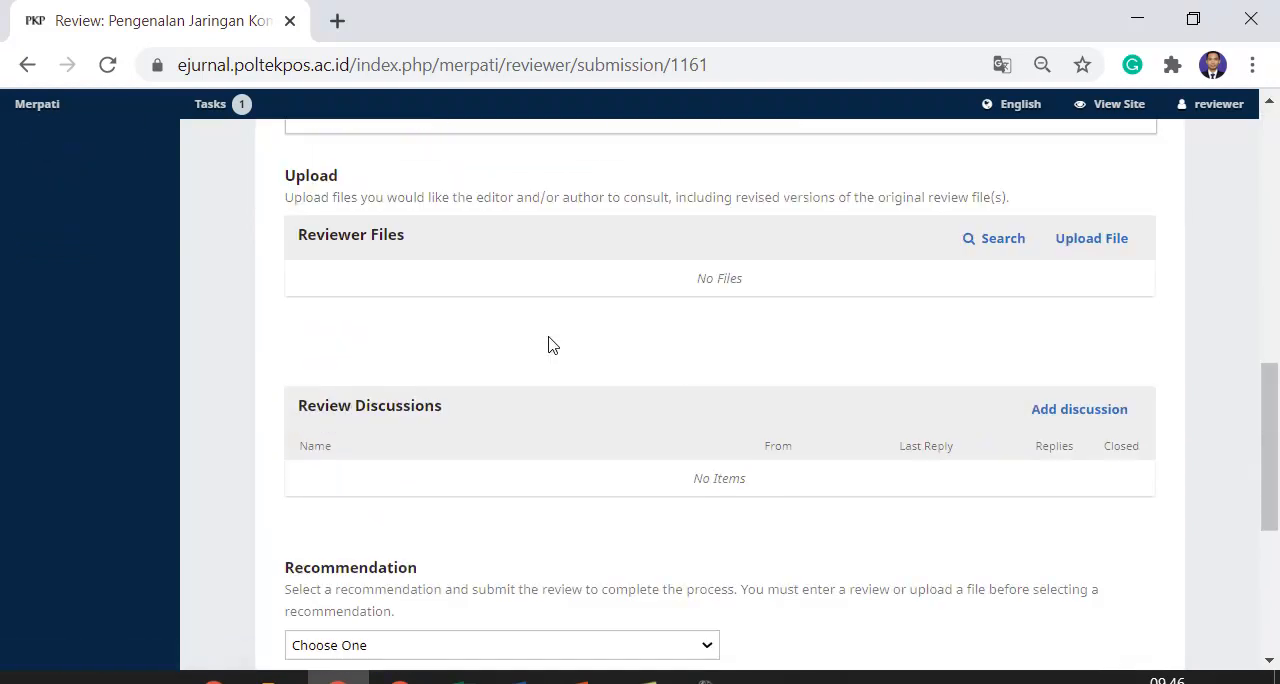
scroll(549, 345, down, 4)
scroll(551, 330, up, 15)
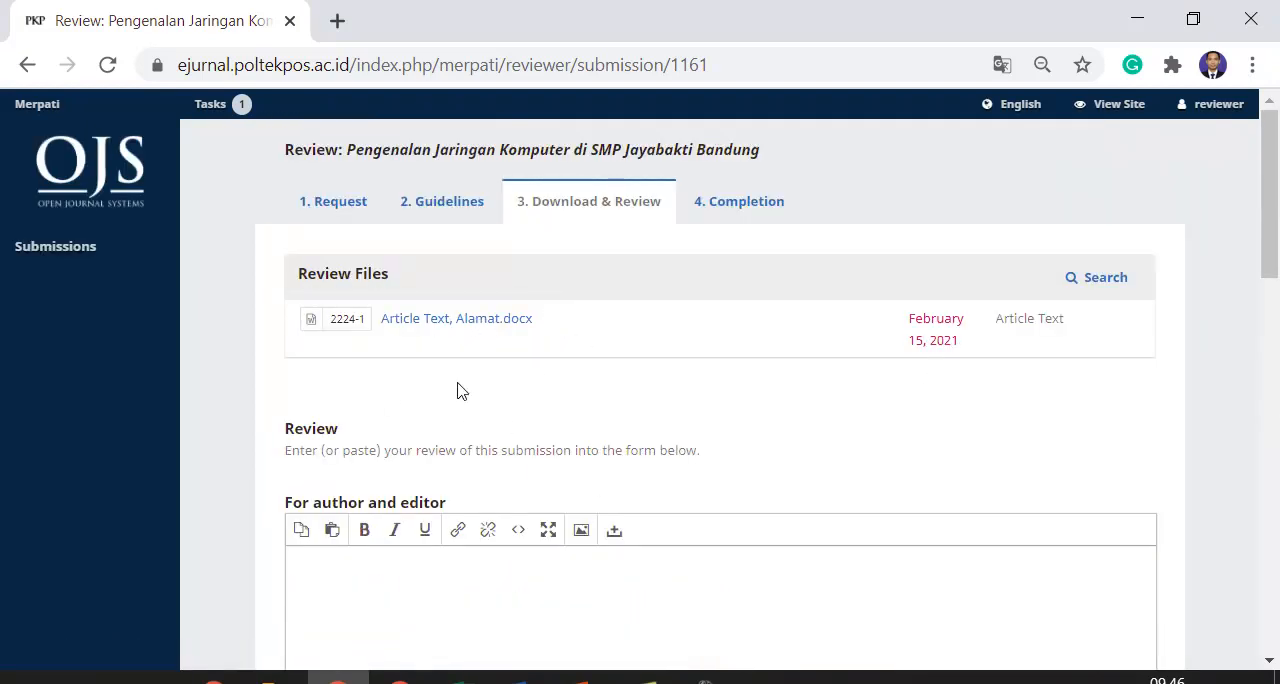
scroll(460, 390, down, 1)
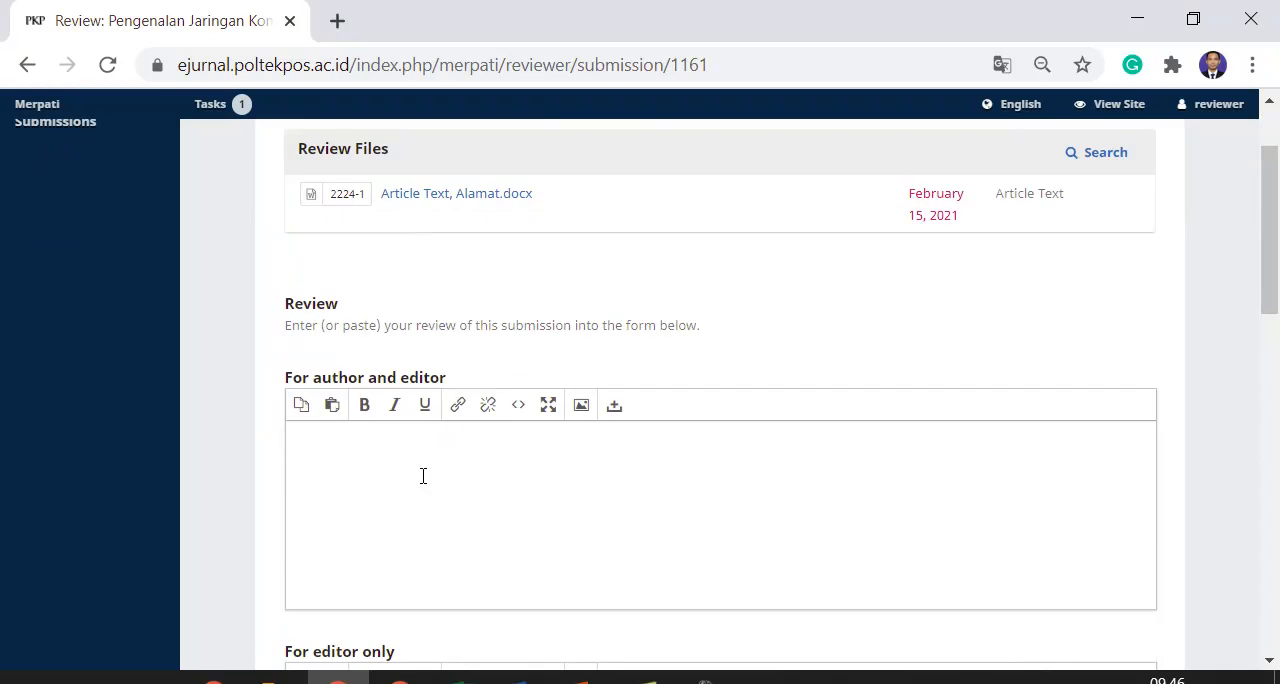
scroll(424, 475, up, 1)
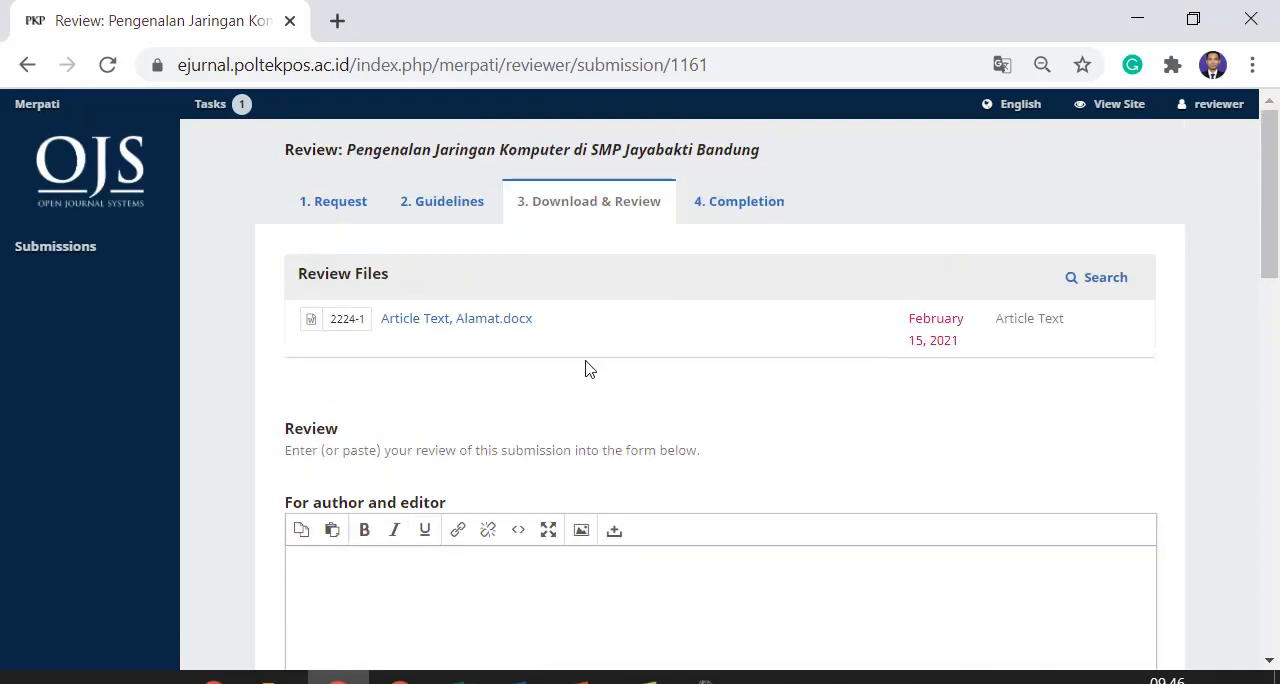
scroll(588, 365, down, 3)
scroll(426, 284, up, 1)
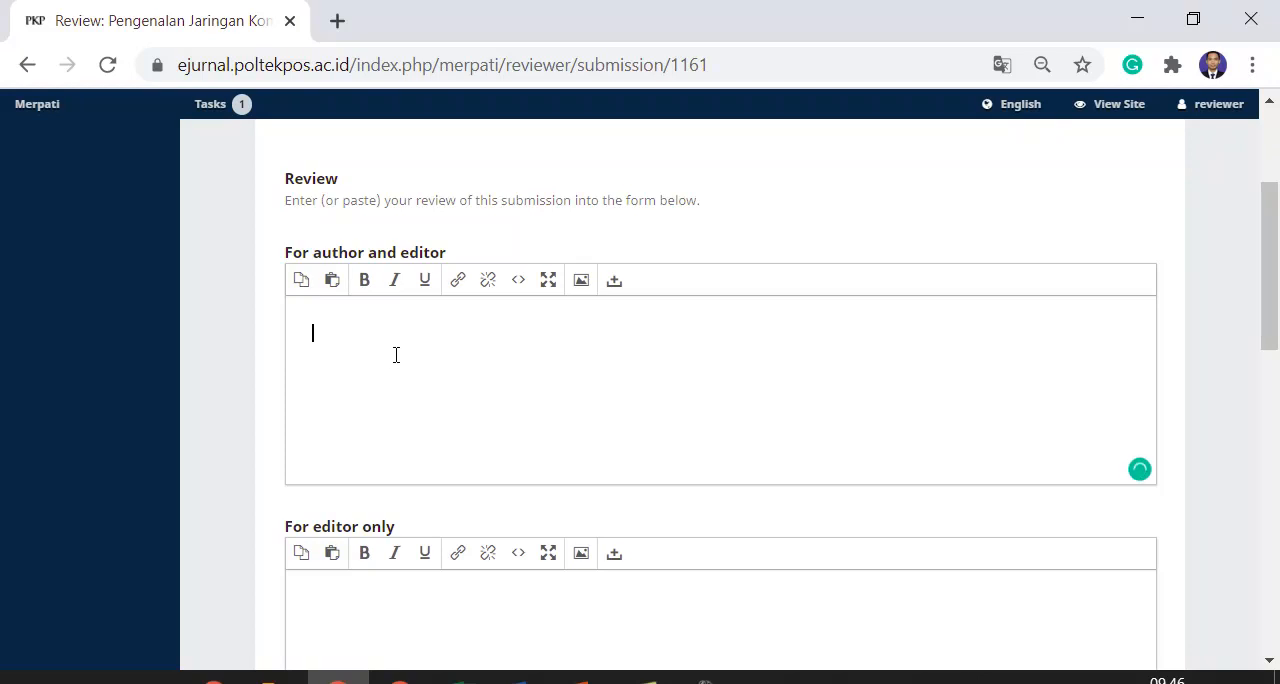
scroll(388, 535, down, 1)
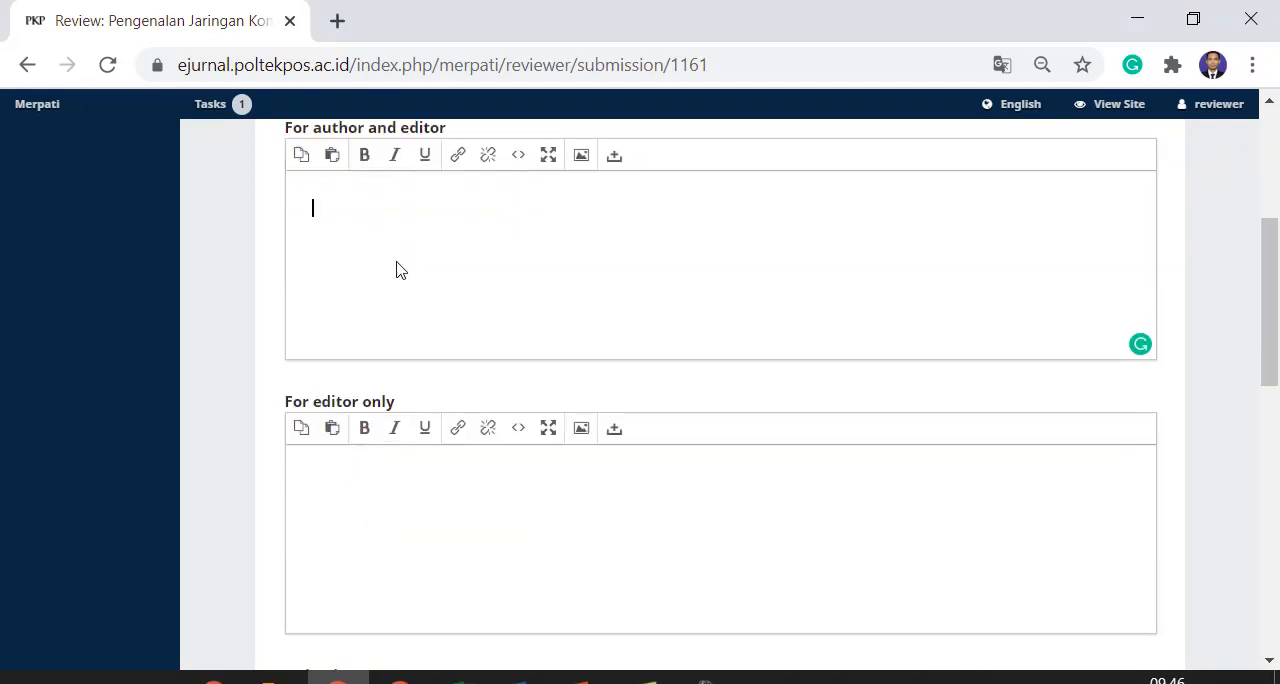
Write "Artikel bagus, ada beberapa kekuragan yang harus diperbaiki" in the review comments for author and editor
click(343, 489)
click(391, 214)
scroll(396, 310, up, 1)
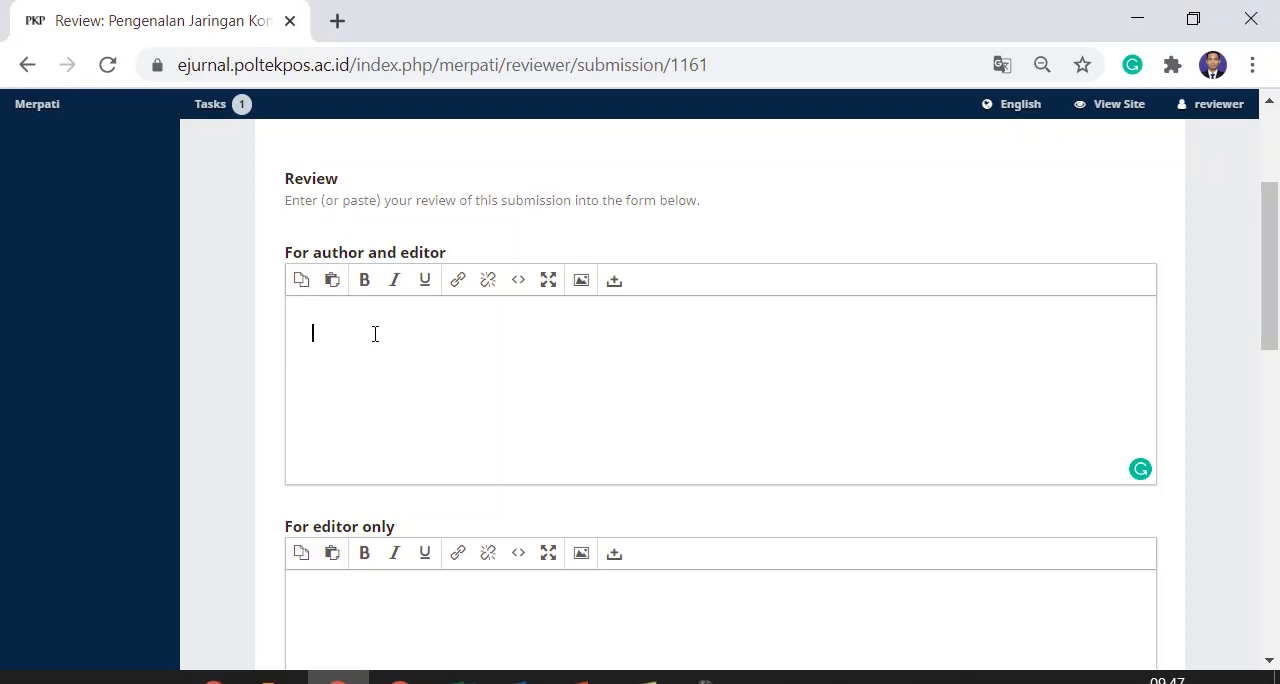
text(rtikel bagus, ada beberapa k)
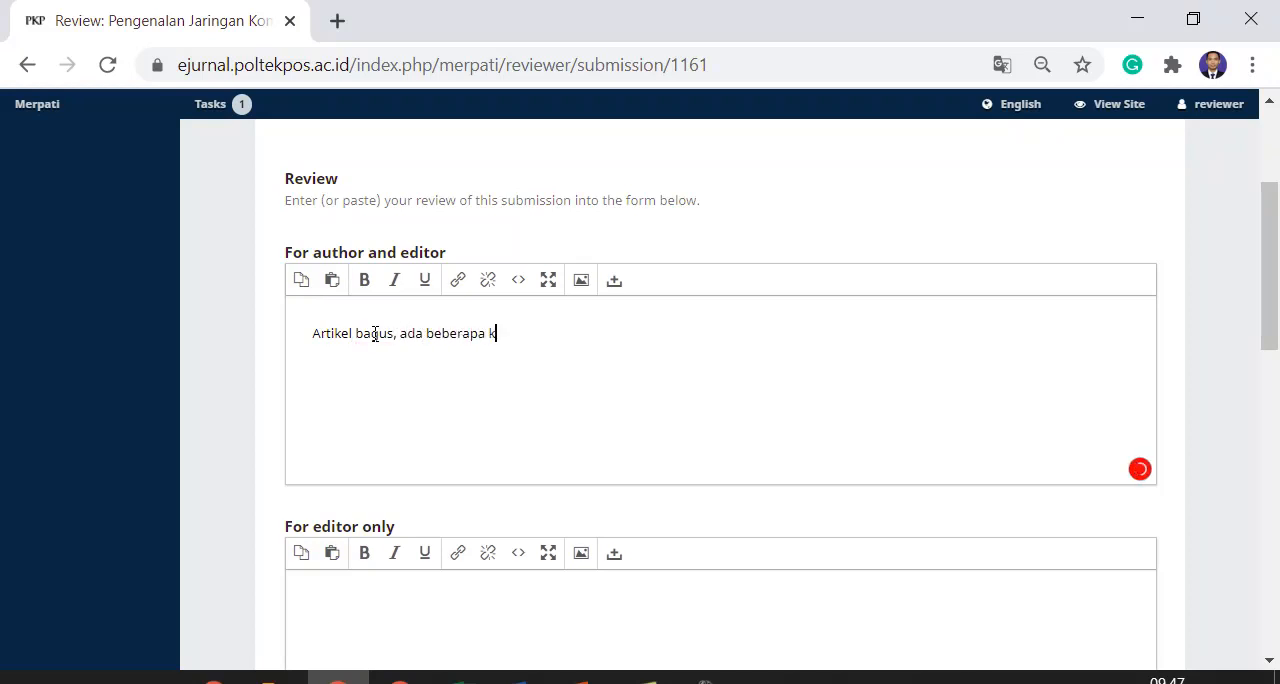
text(ekuraga)
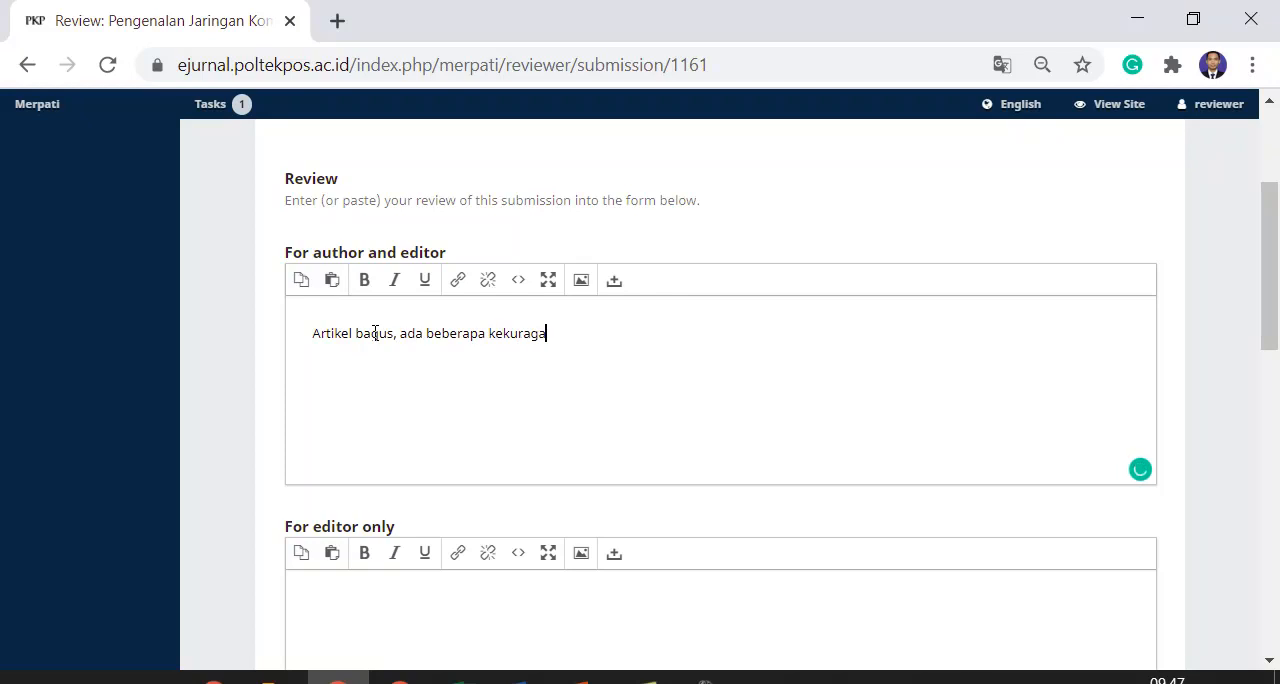
text(n yang harus)
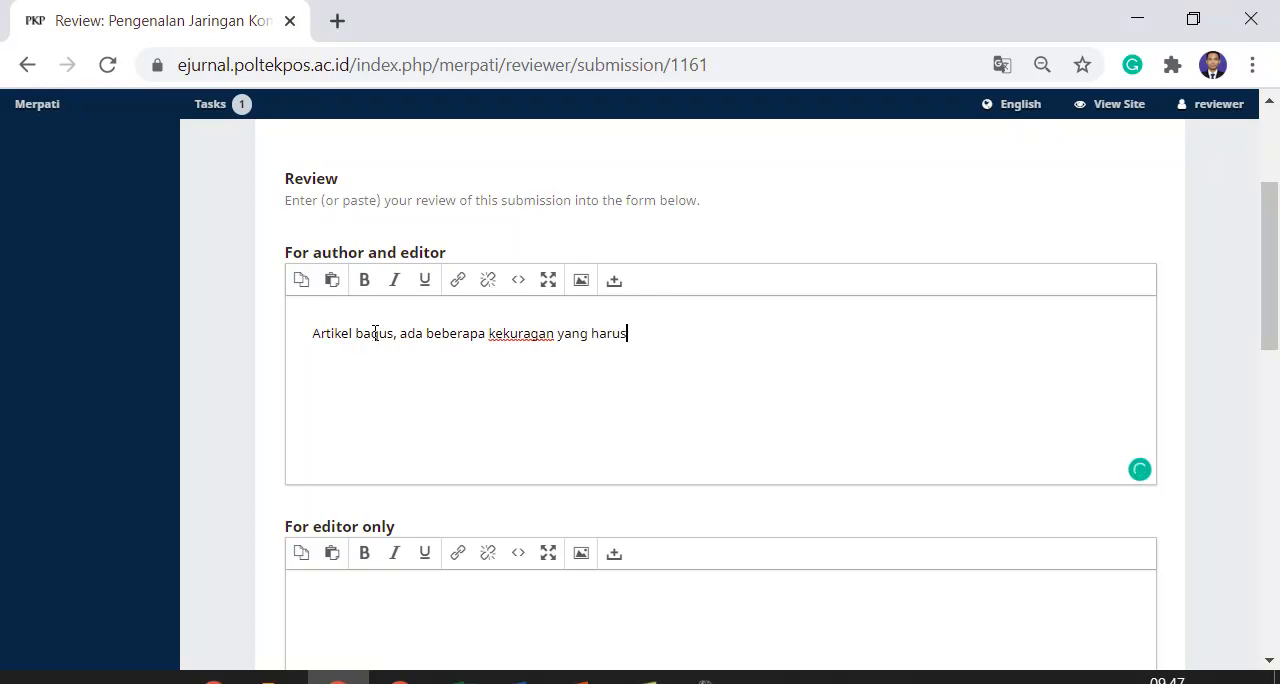
text( diperbaik)
Add a second line, "- Permasalahan kurang detail dan tidak melampirkan studi kasus", to the comments for author and editor
text(Perm)
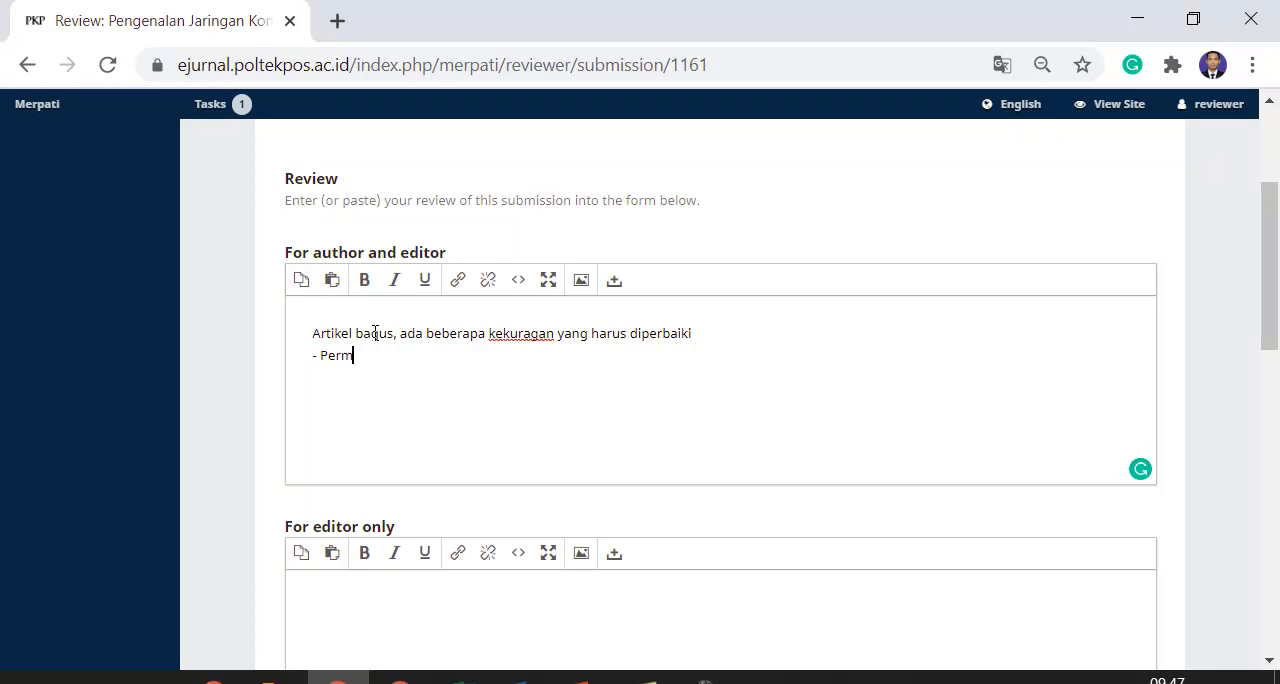
text(asalahan kurang deta)
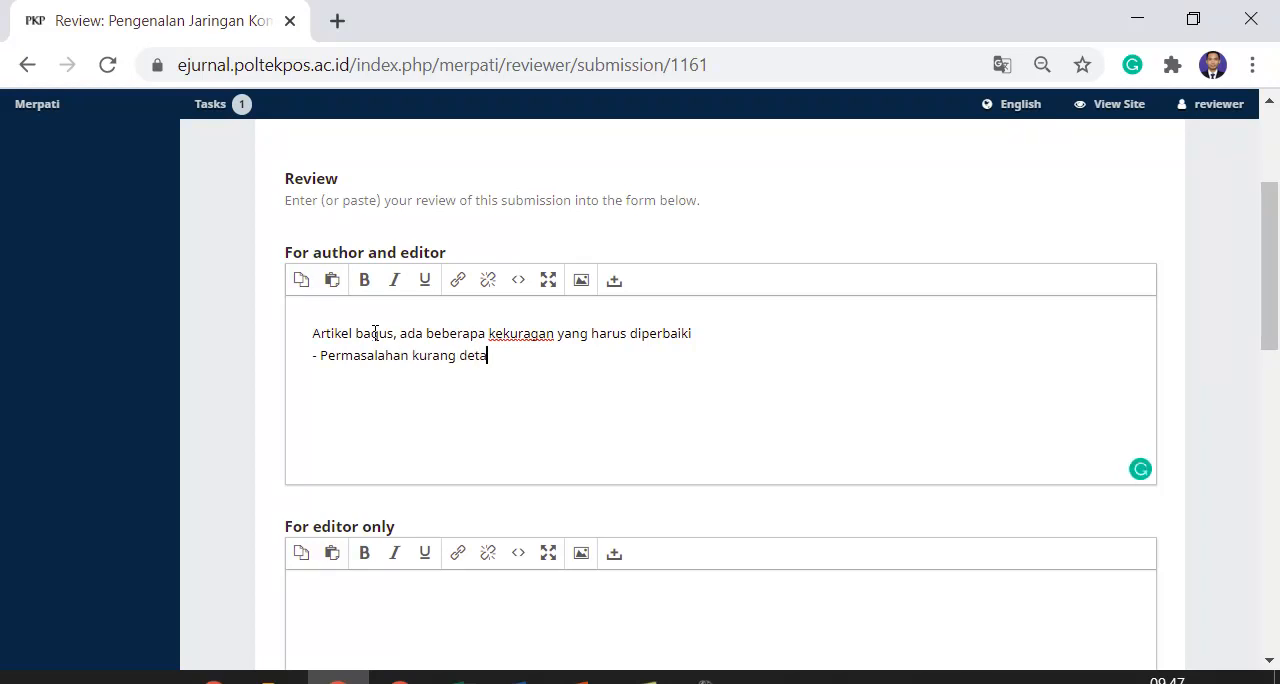
text(il dan tikda)
key(BackSpace)
key(BackSpace)
text(dak melampirkan studi kasus)
key(Return)
key(BackSpace)
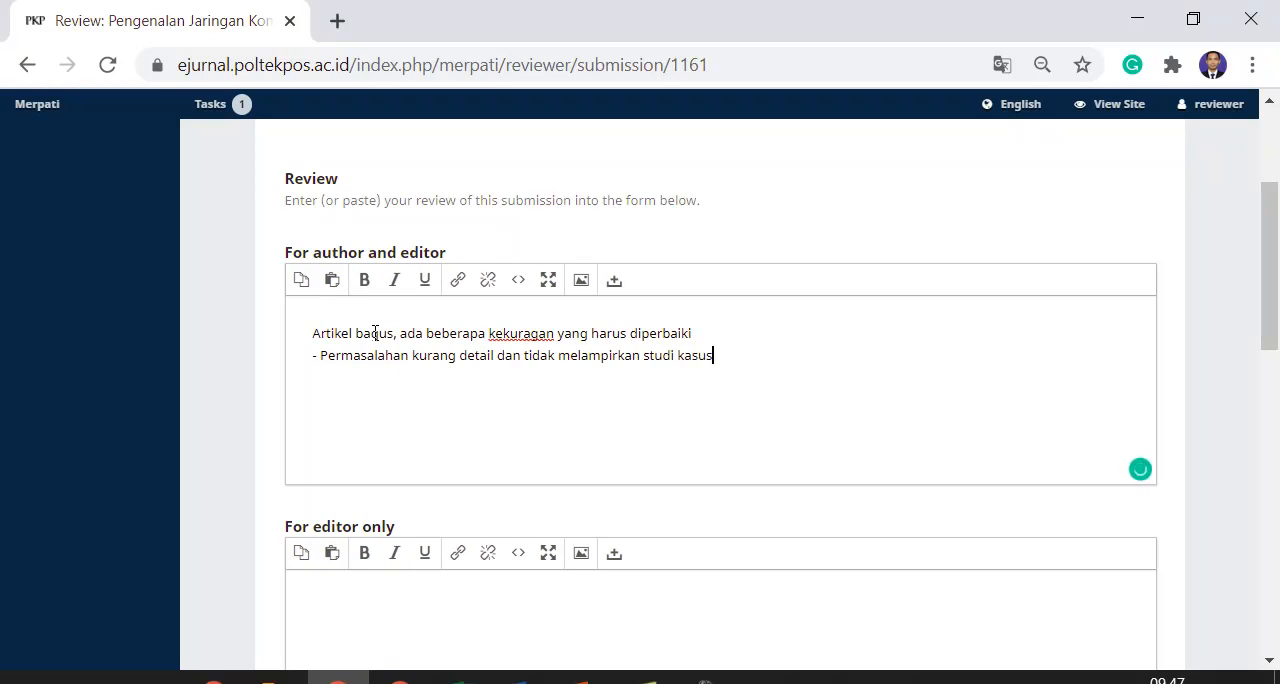
Start the editor-only comment with "Tolong dipertimbangan jika hasil revisinya tidak sesuai"
scroll(369, 597, down, 3)
click(393, 371)
scroll(420, 268, up, 2)
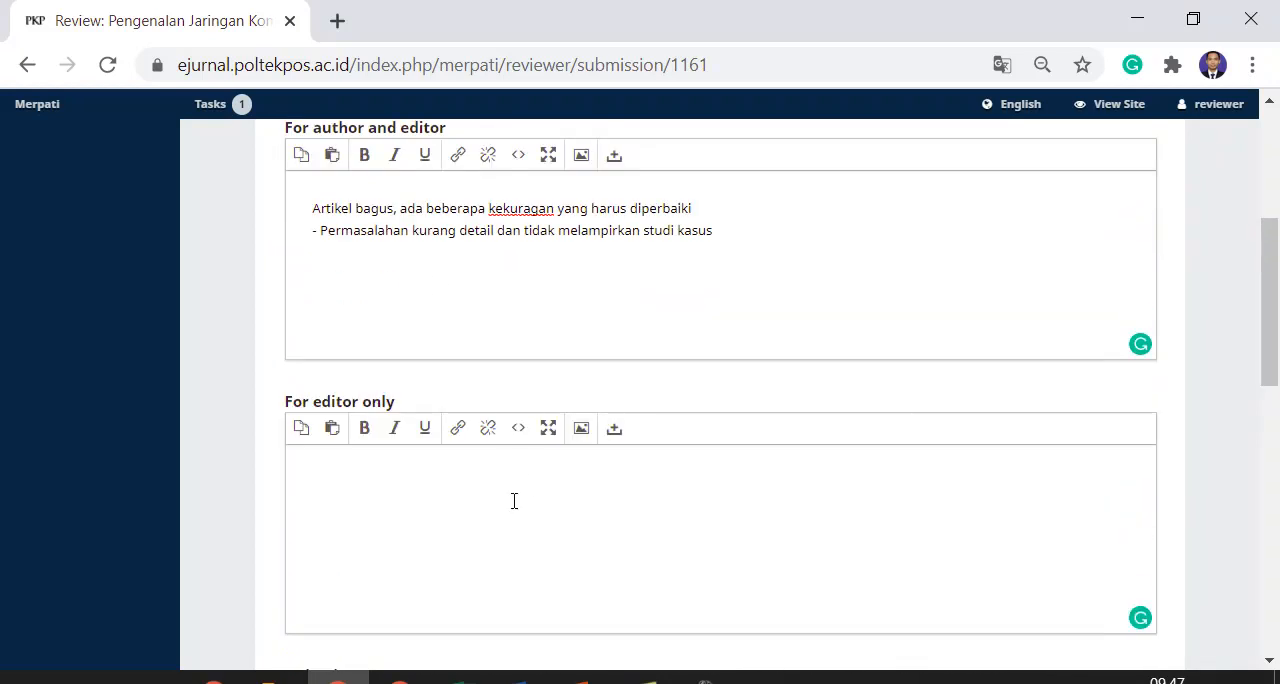
text(Tolong dipertimbangan )
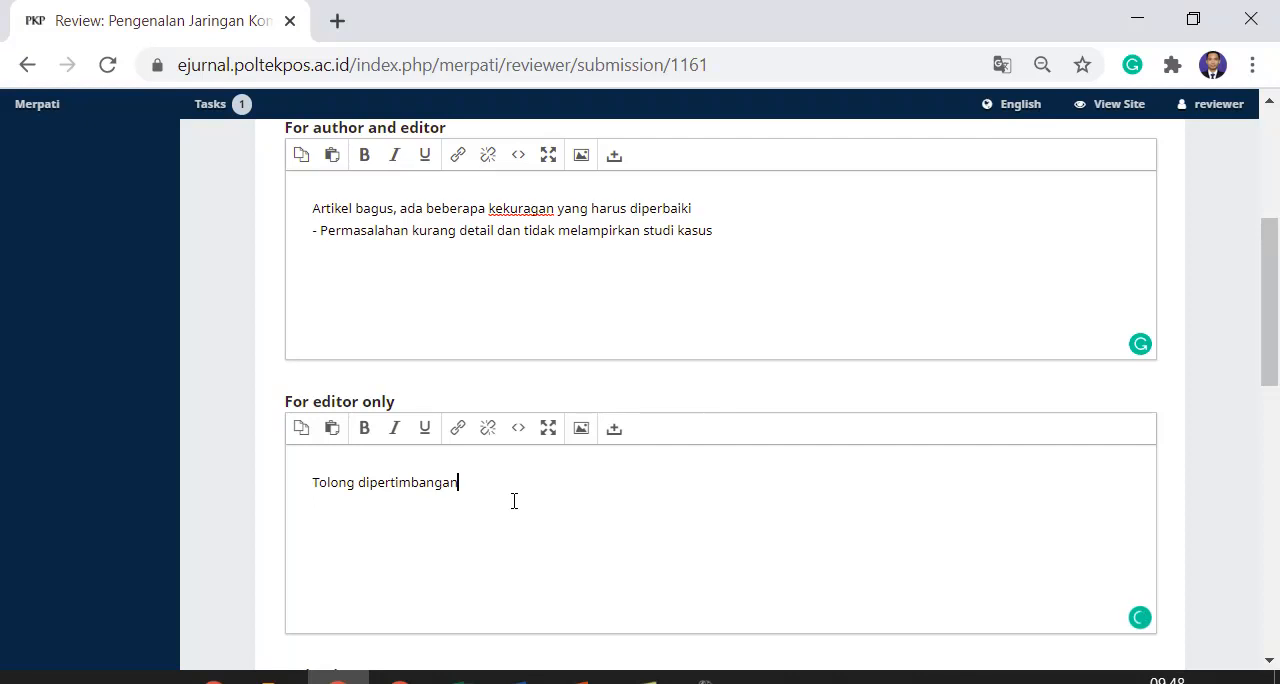
text(jika )
text(revis)
key(BackSpace)
key(BackSpace)
key(BackSpace)
text(hasil revisinya kurnag)
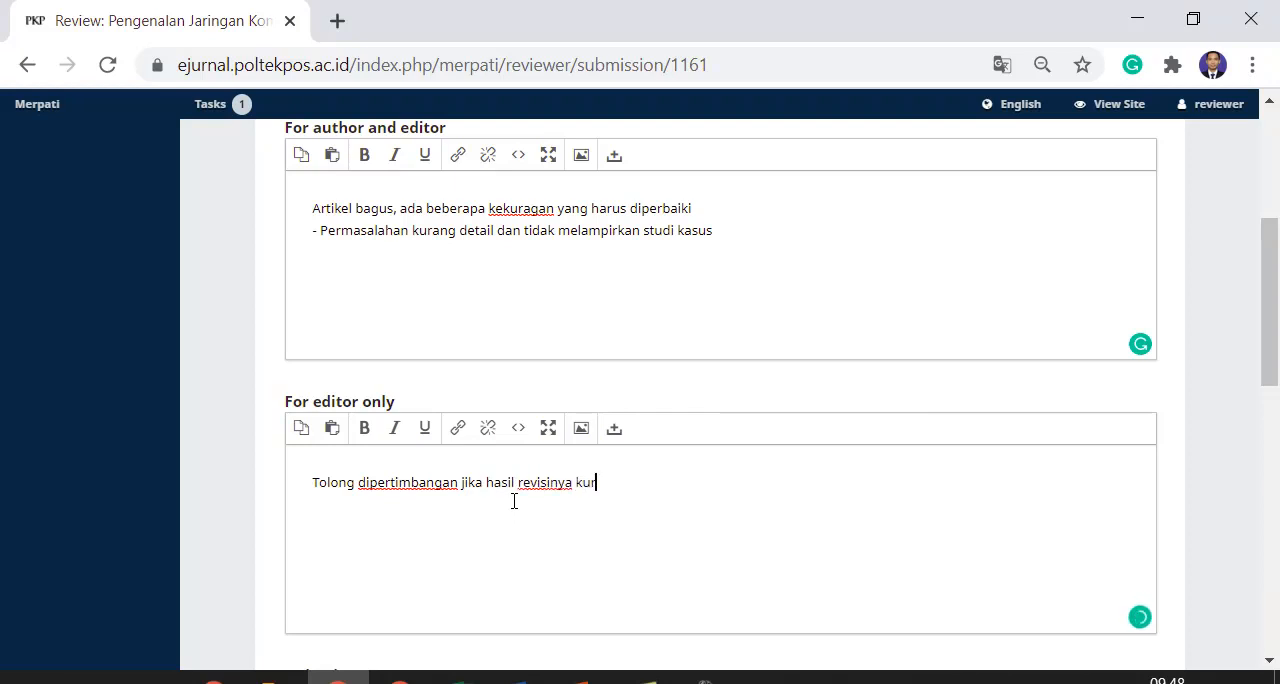
key(BackSpace)
key(BackSpace)
key(BackSpace)
key(BackSpace)
key(BackSpace)
key(BackSpace)
text(r)
key(BackSpace)
text(tidak sesuai, jan)
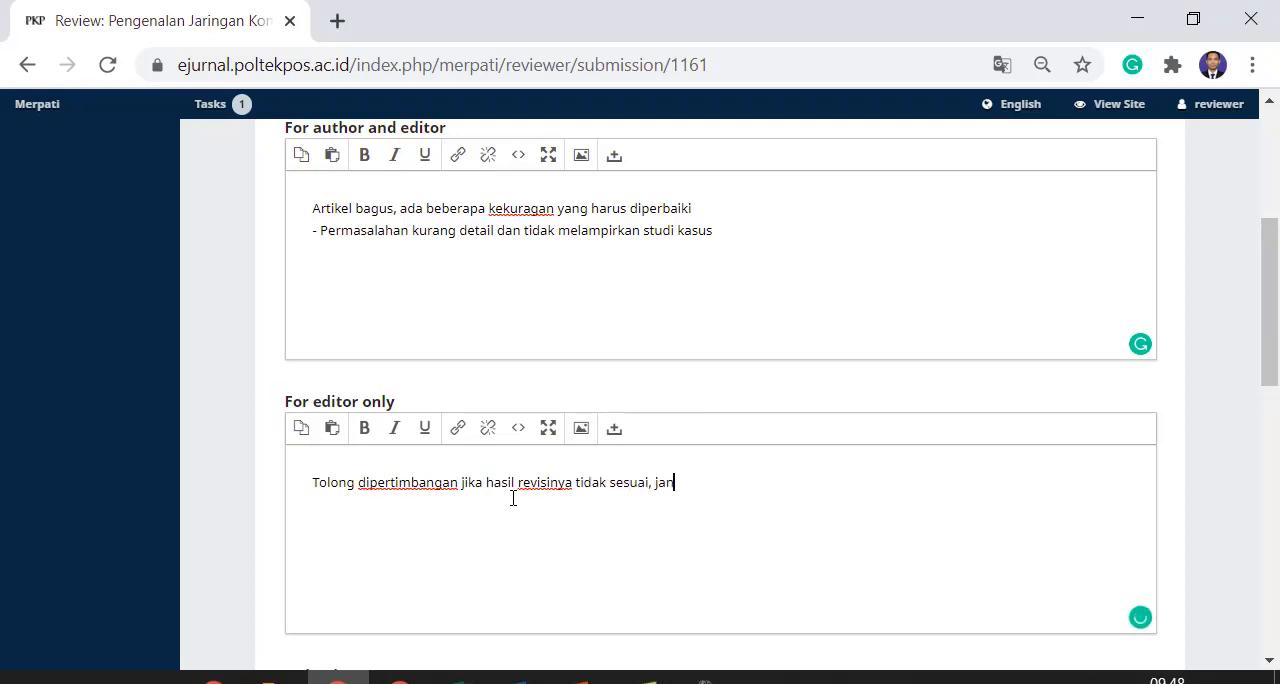
text(gan di publikasi)
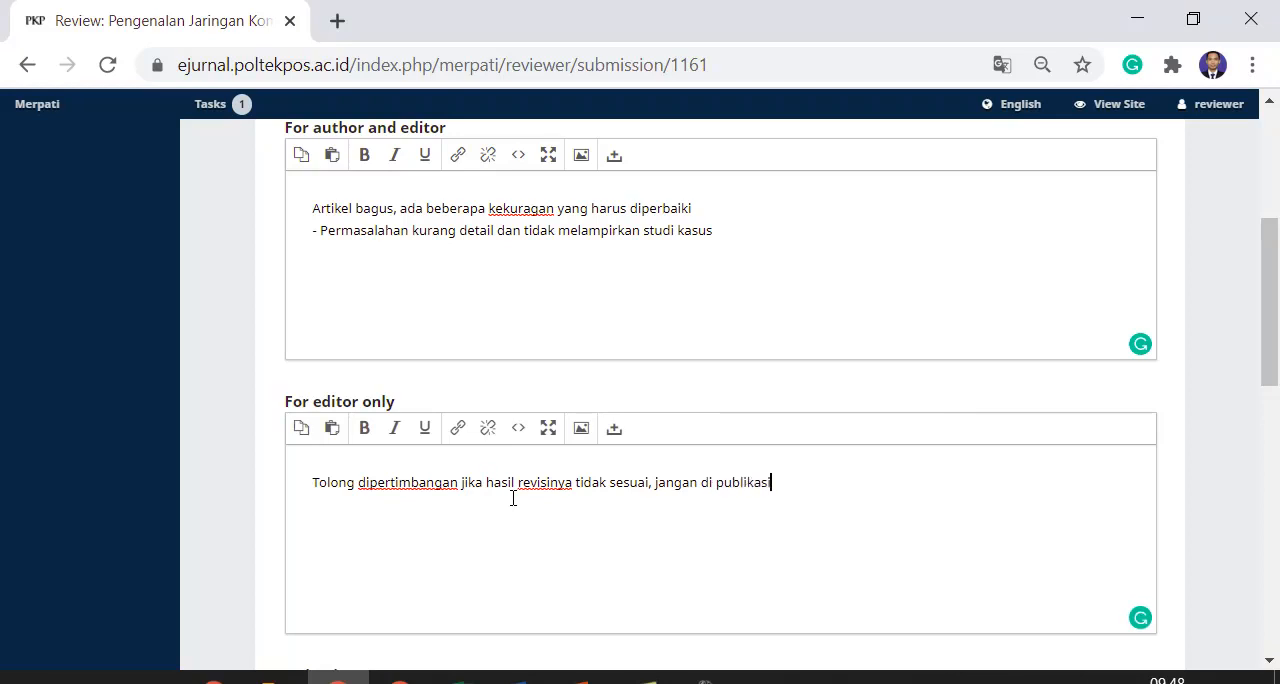
Complete the editor-only comment with ", jangan di publikasi/publish"
text(/publish)
Upload Latihan-01.docx from the Documents folder as a reviewer file and complete the upload
scroll(537, 474, down, 3)
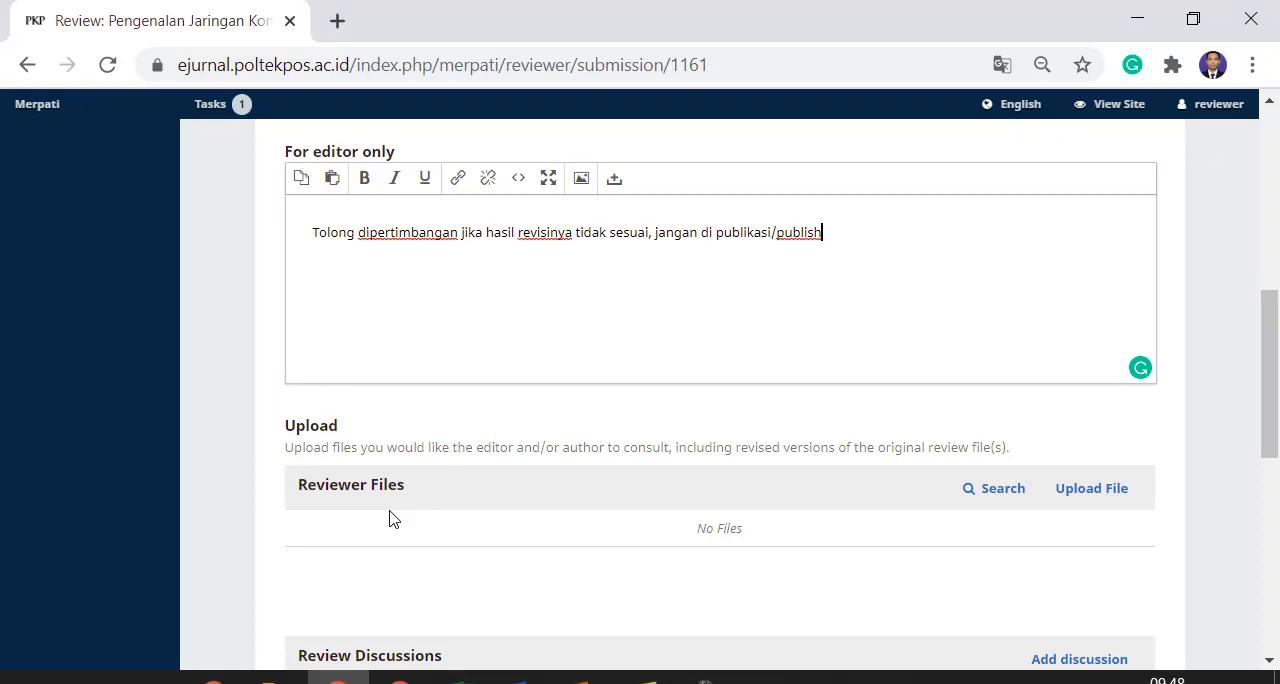
click(1097, 493)
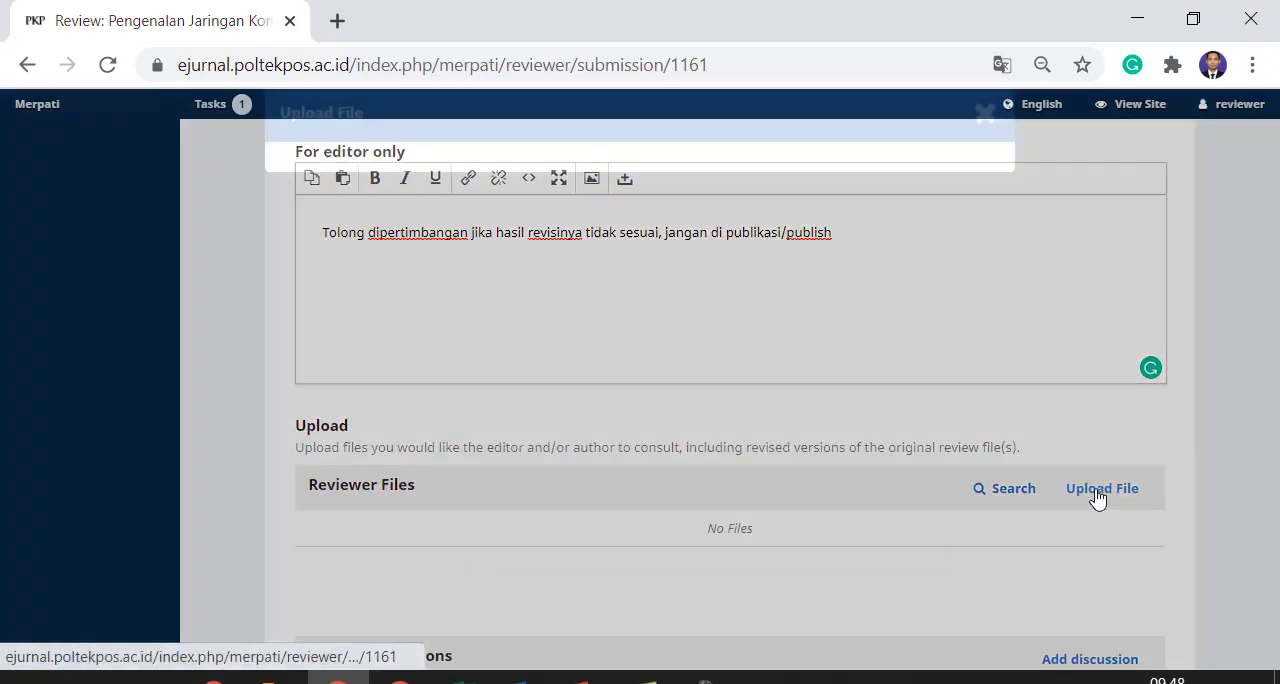
click(940, 292)
scroll(297, 386, down, 4)
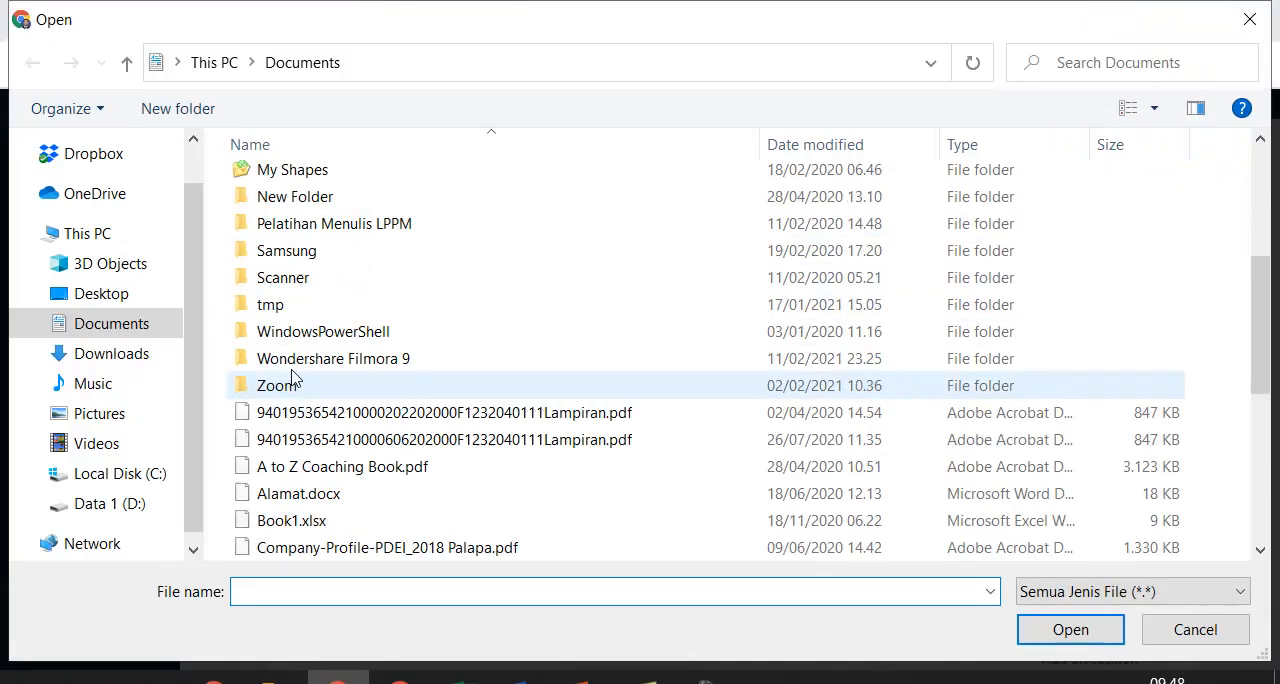
scroll(297, 386, down, 2)
double_click(305, 477)
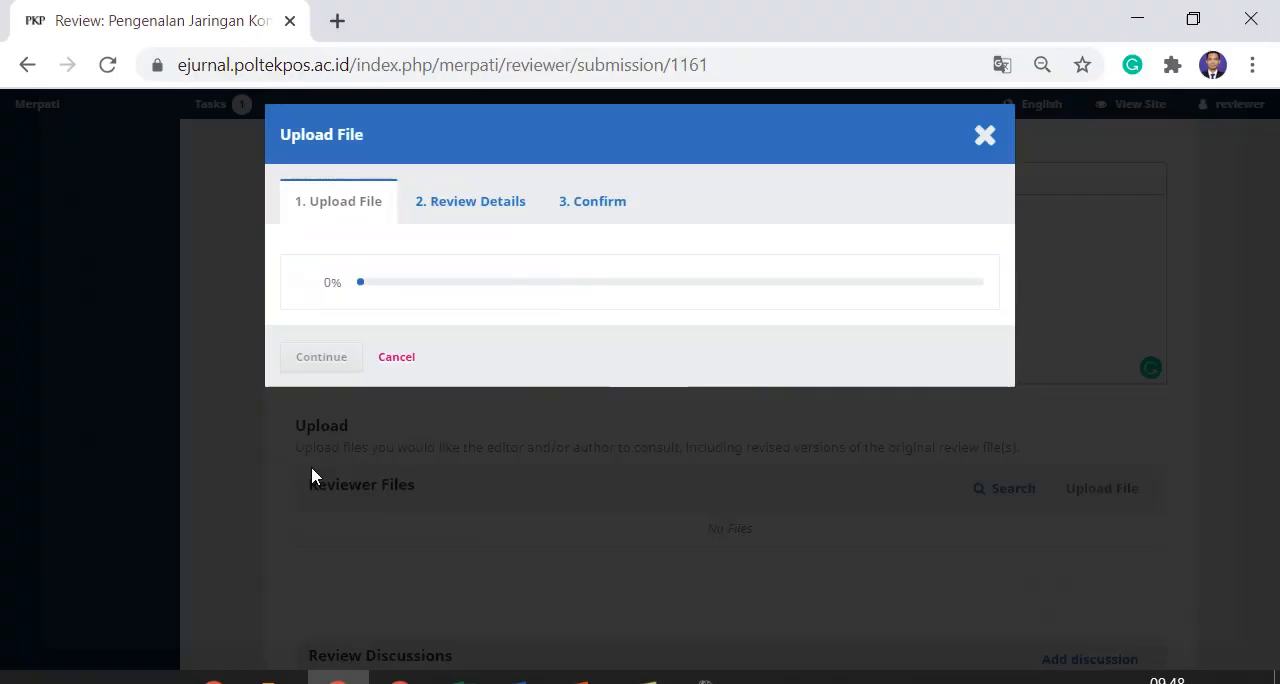
click(338, 366)
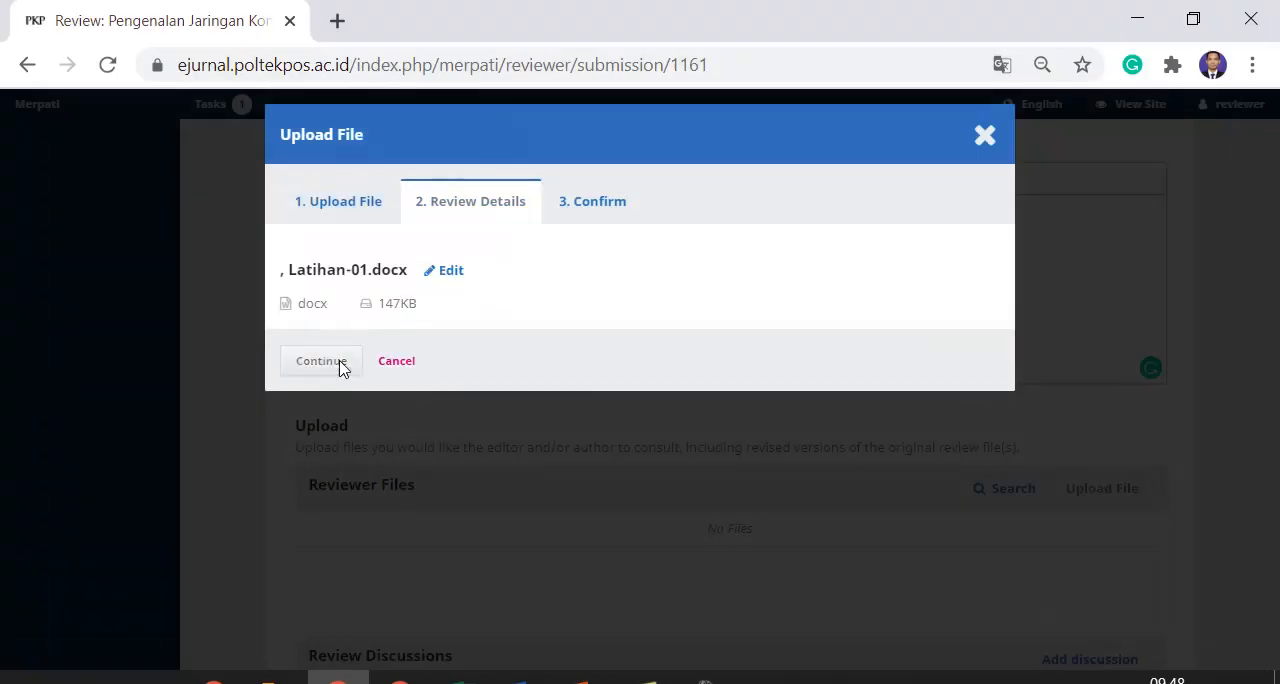
click(338, 364)
click(314, 416)
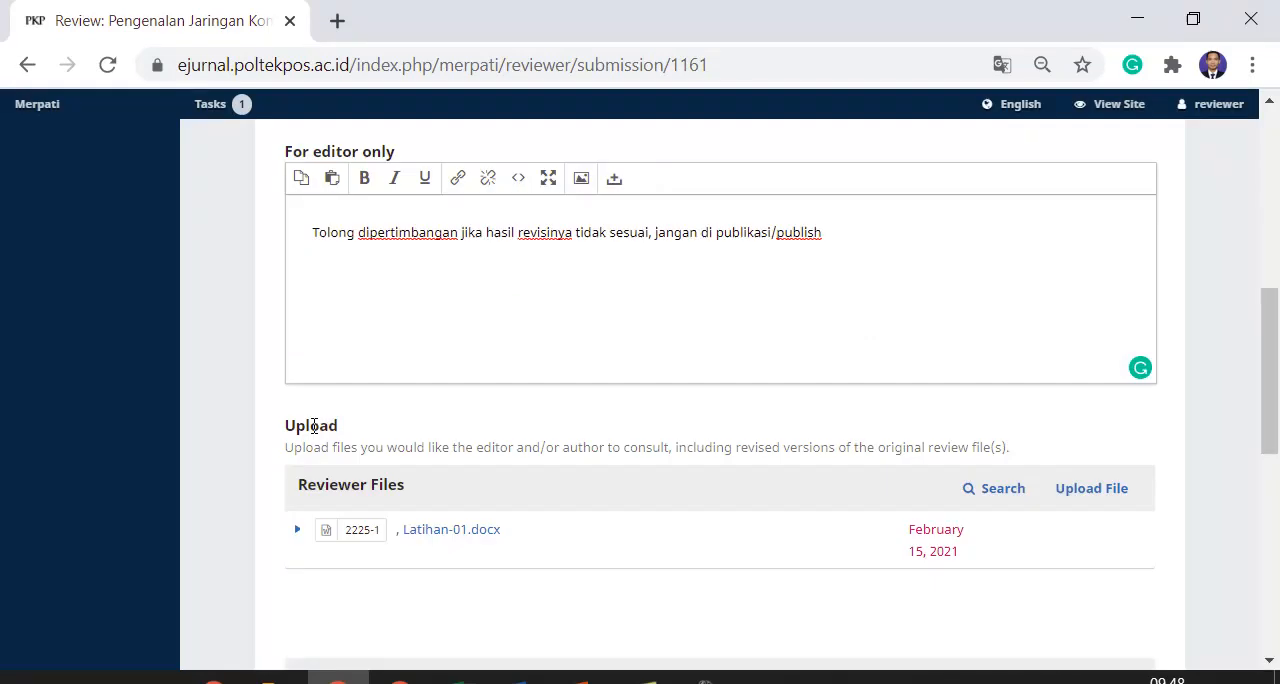
Set the review recommendation to Revisions Required
scroll(547, 447, down, 2)
scroll(430, 444, down, 2)
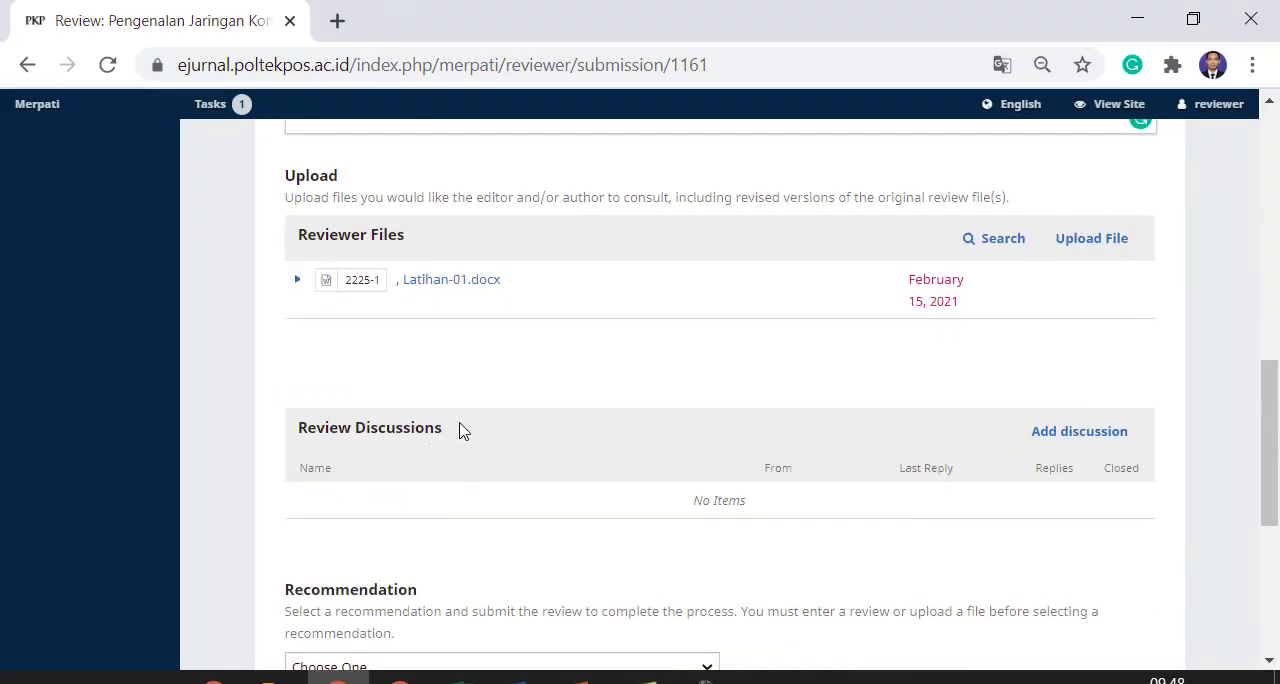
scroll(450, 430, down, 4)
scroll(390, 288, up, 4)
scroll(410, 300, down, 3)
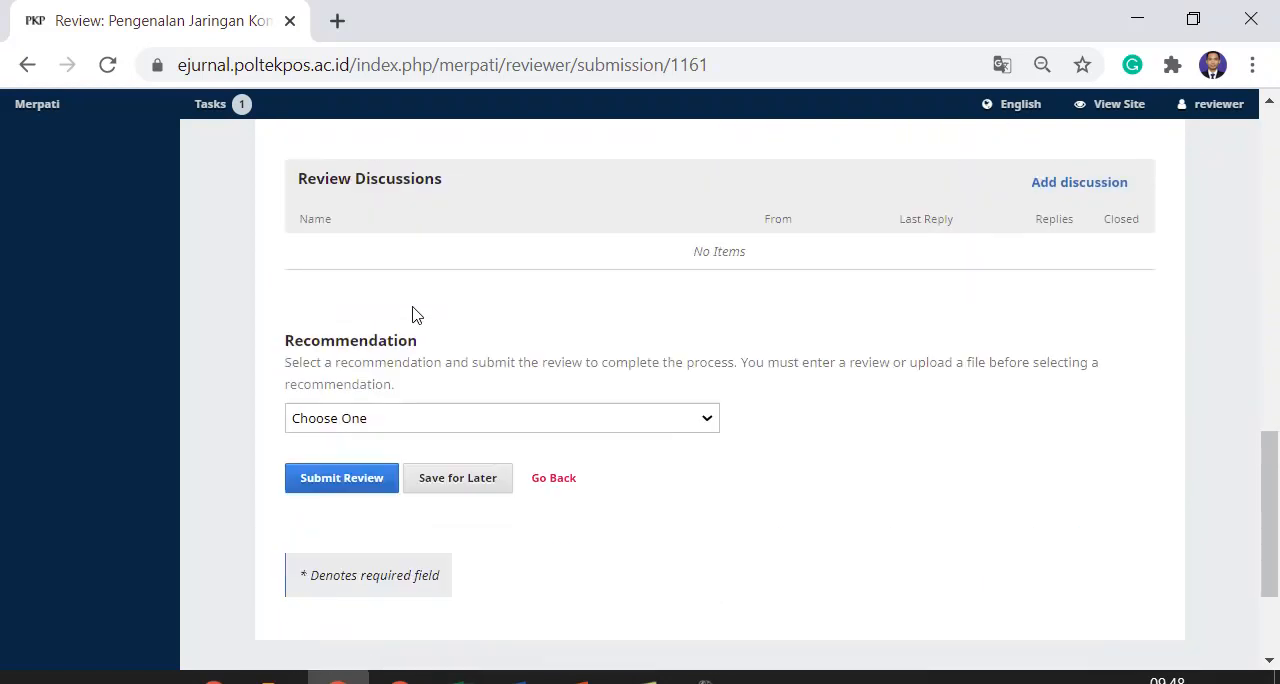
click(392, 425)
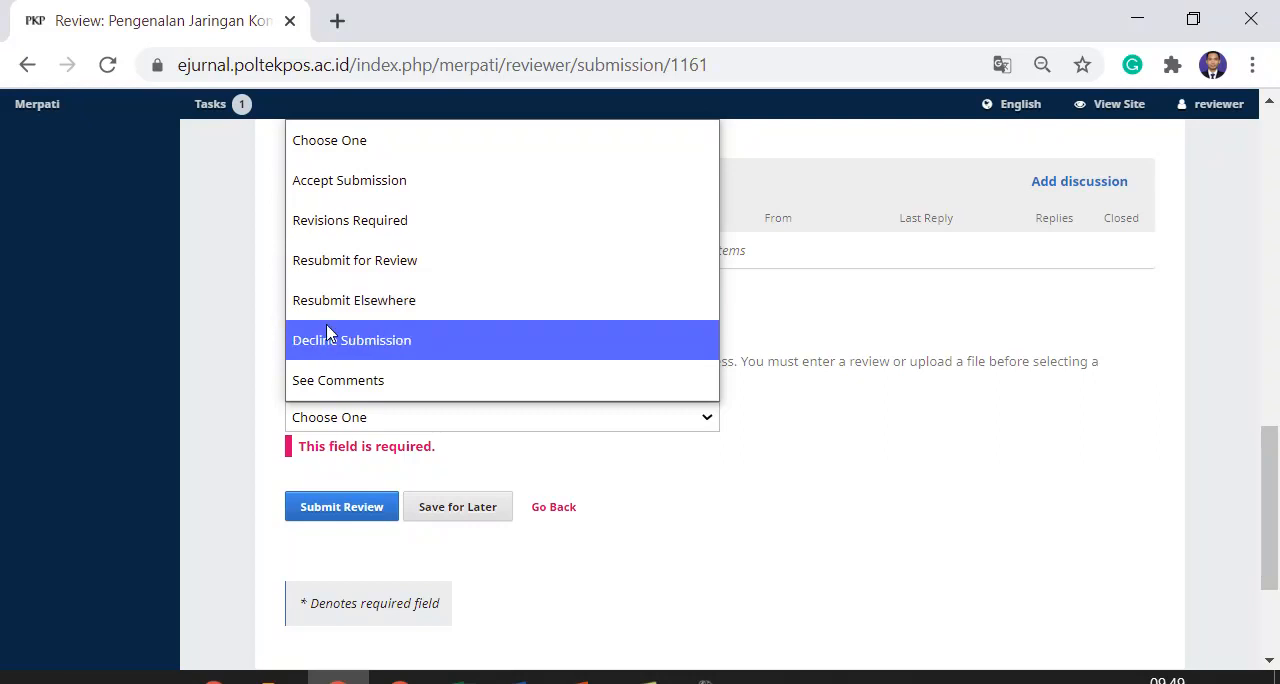
click(358, 219)
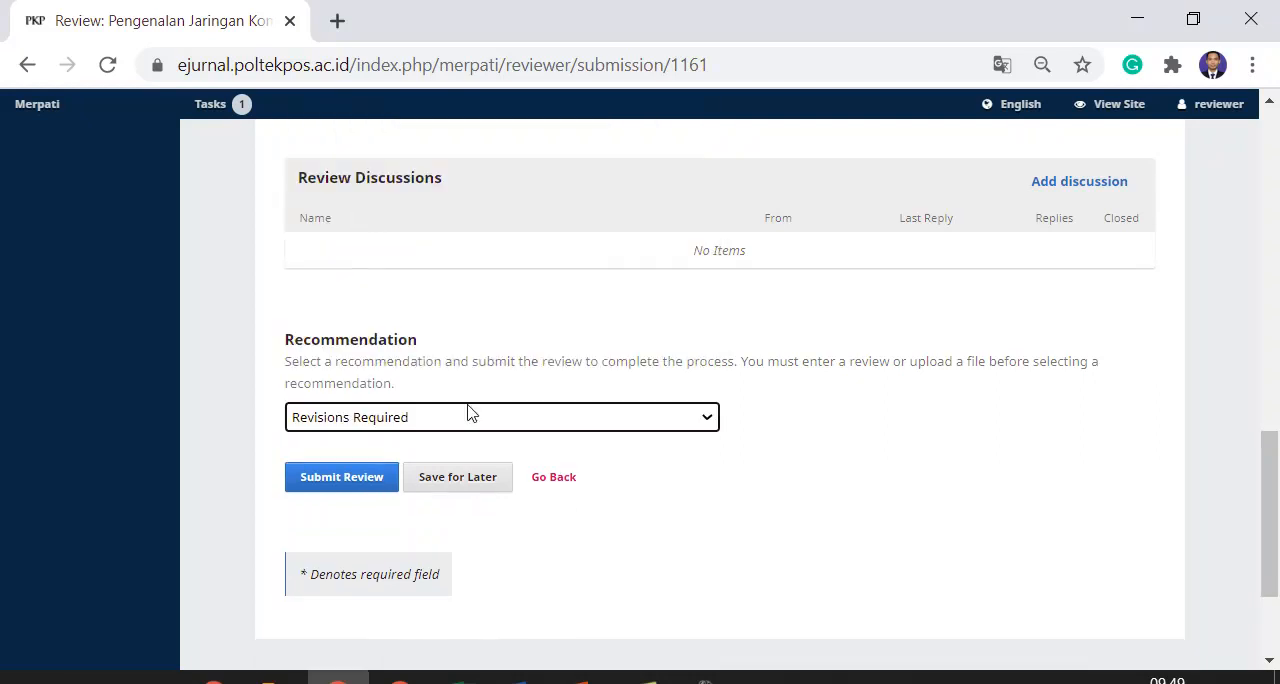
Check the recommendation options, keep Revisions Required, and submit the review with confirmation
scroll(291, 386, down, 1)
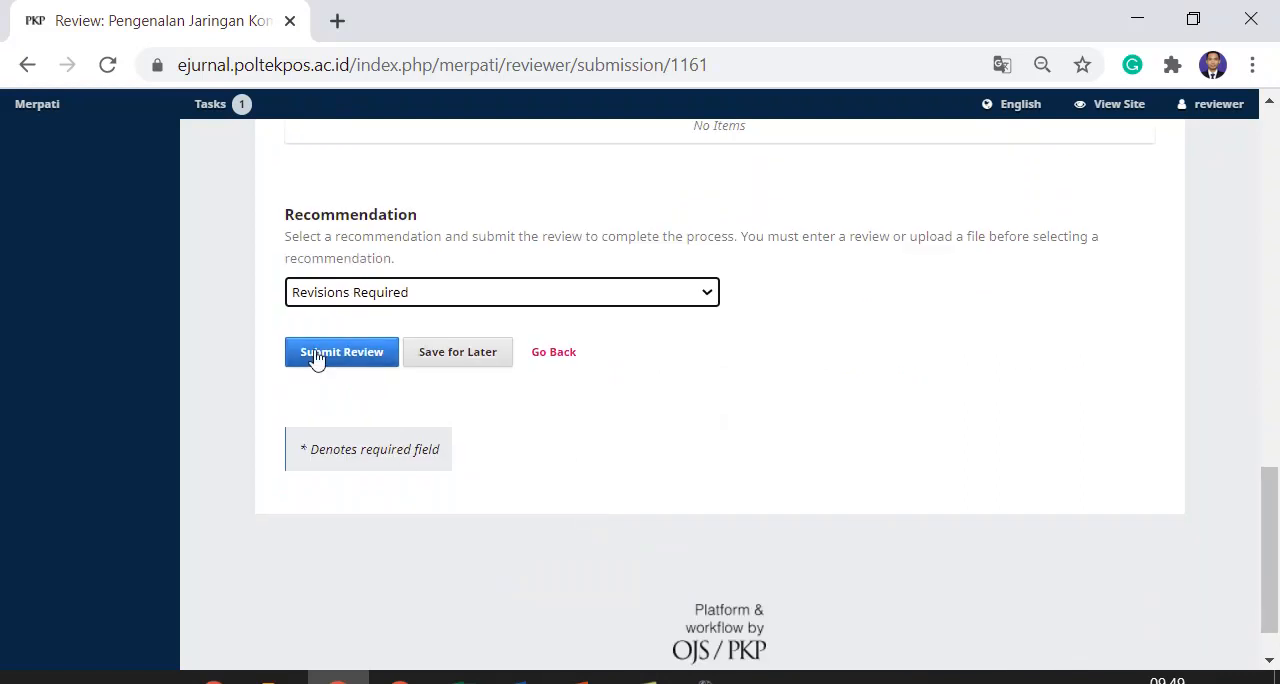
click(372, 296)
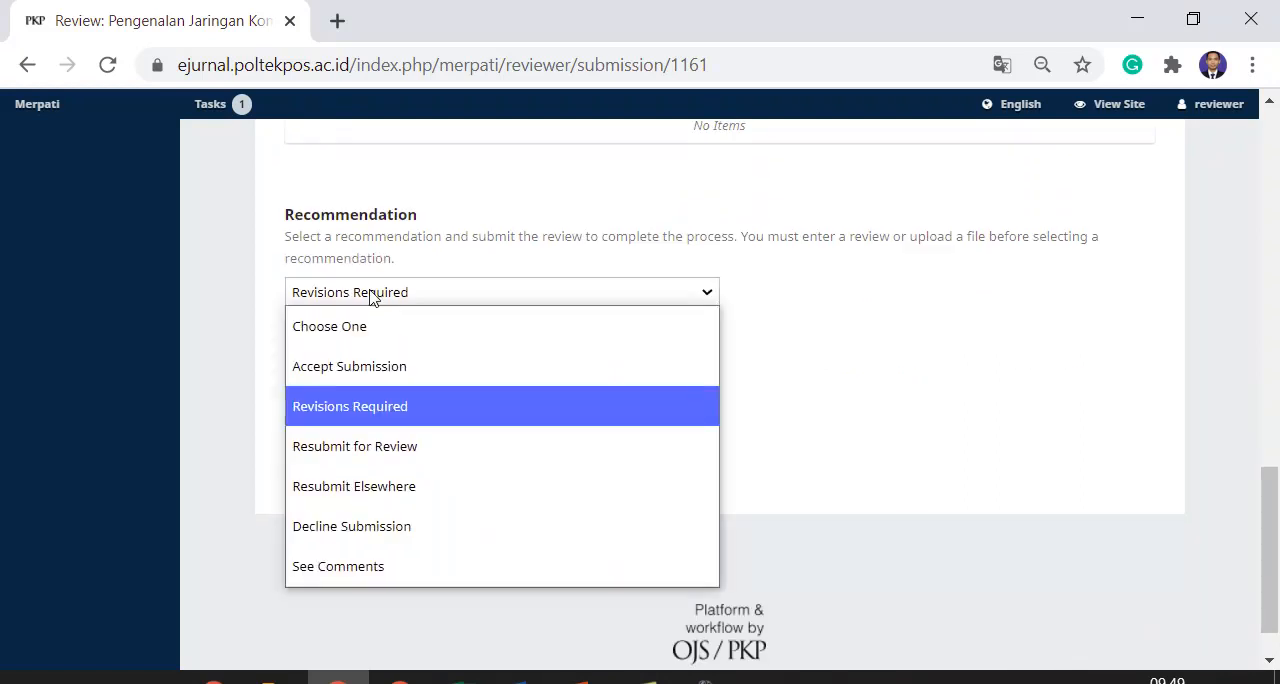
click(372, 296)
click(358, 416)
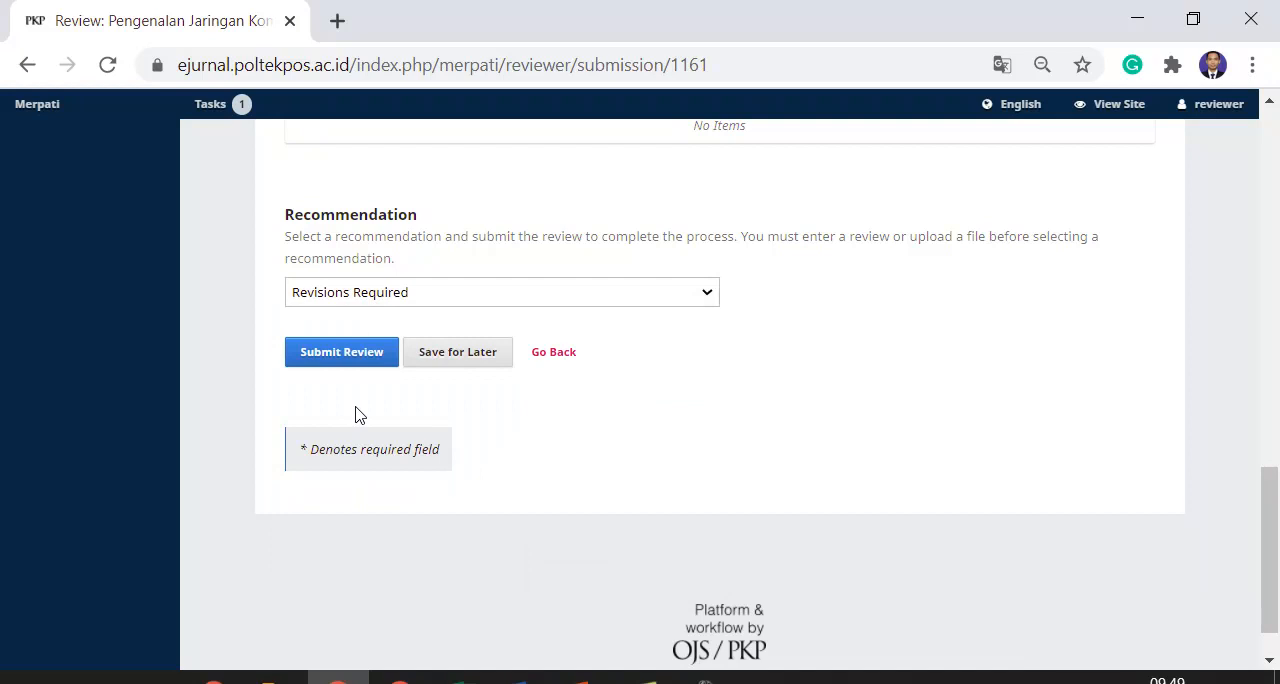
click(352, 296)
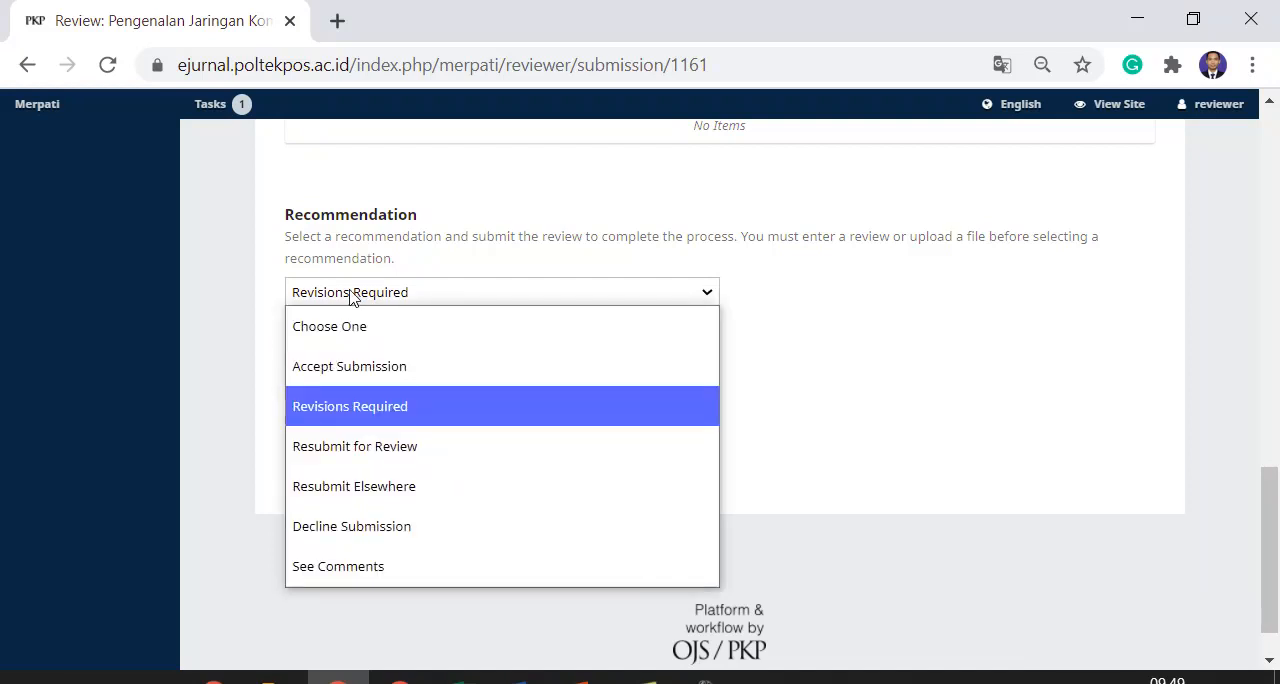
click(350, 298)
click(296, 400)
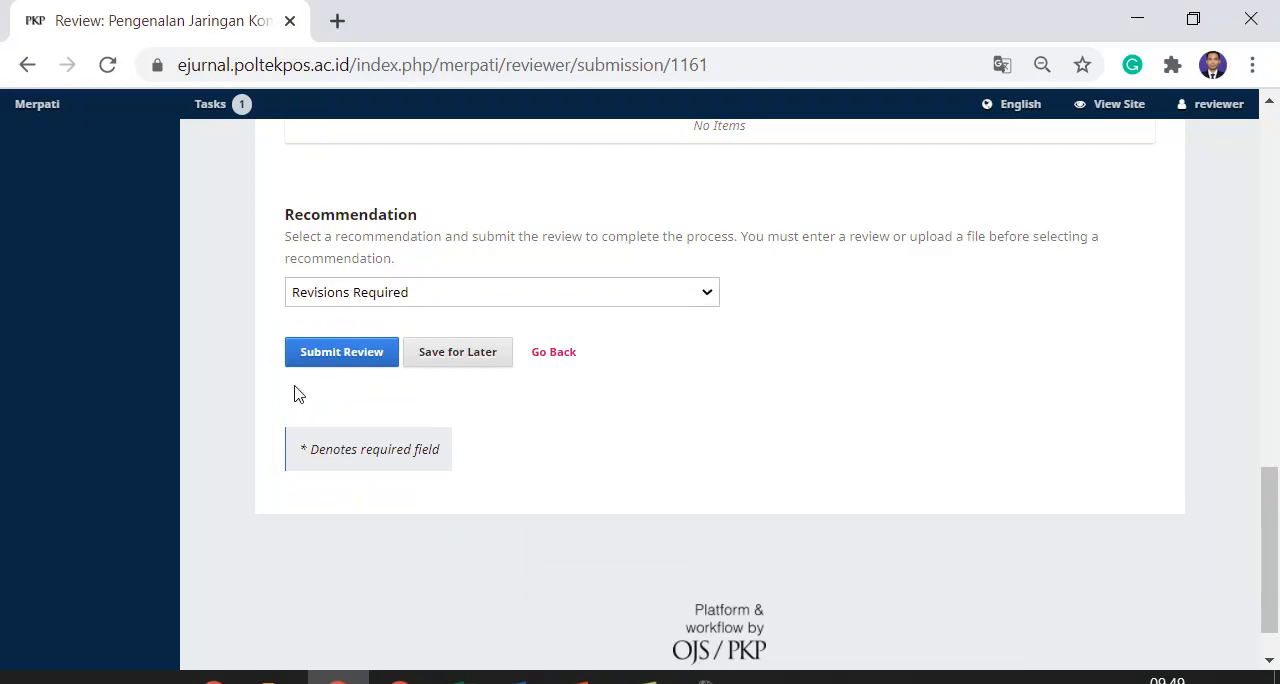
click(313, 358)
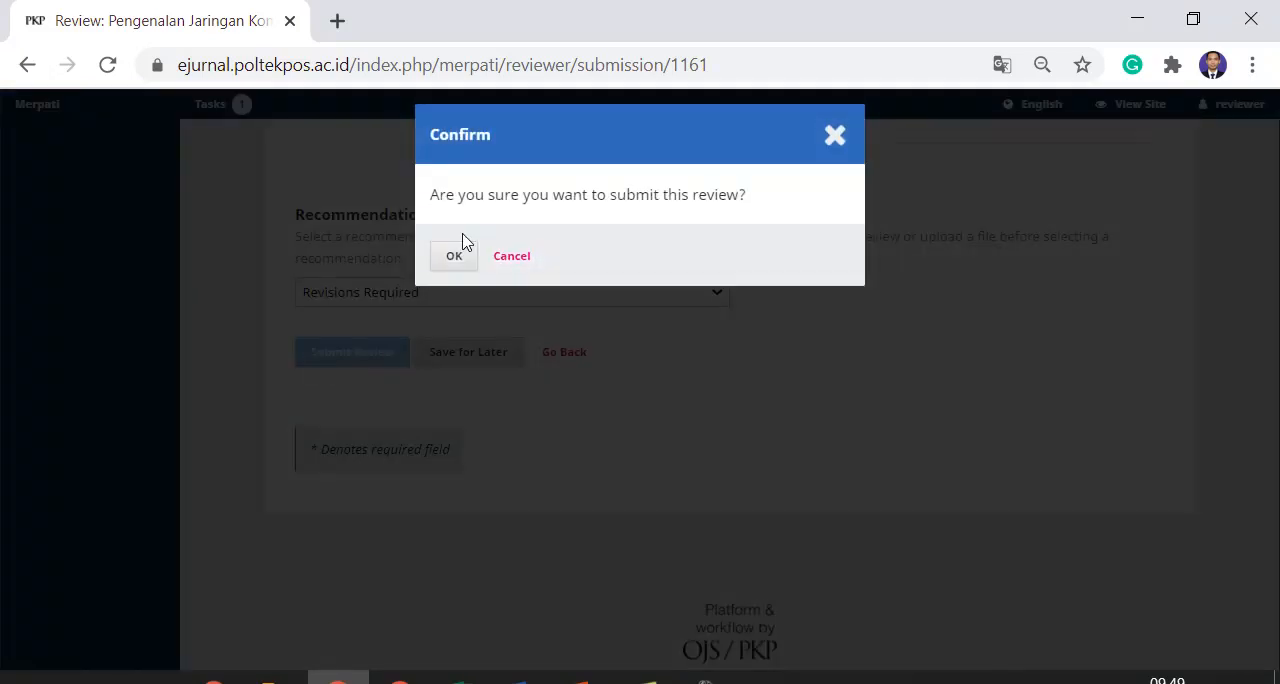
click(455, 257)
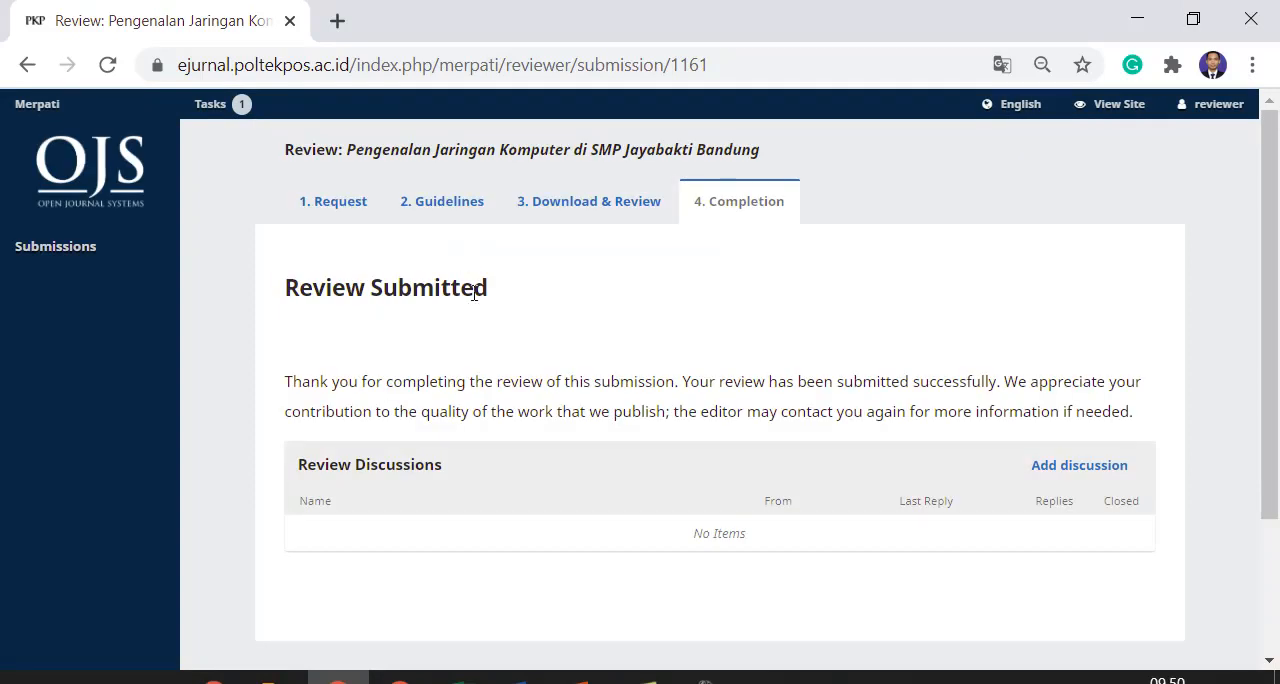
Look over the completion page and the form for adding a review discussion, closing the form without adding one
scroll(474, 293, down, 3)
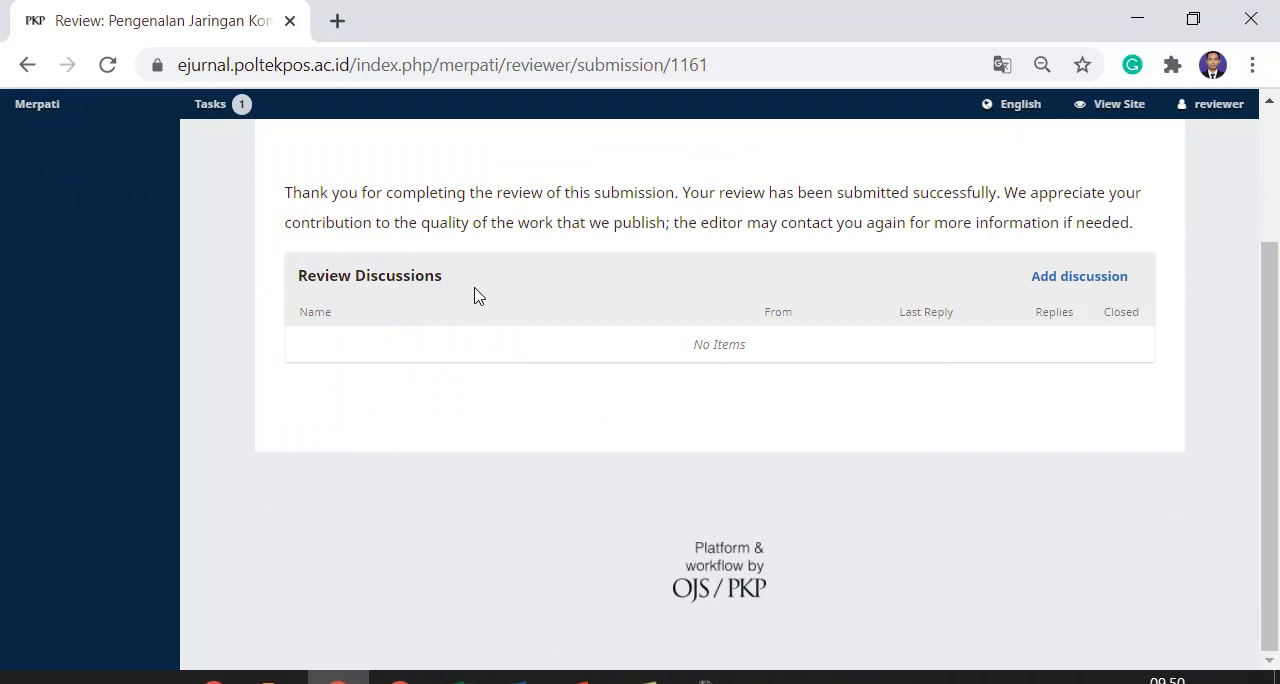
scroll(474, 293, up, 3)
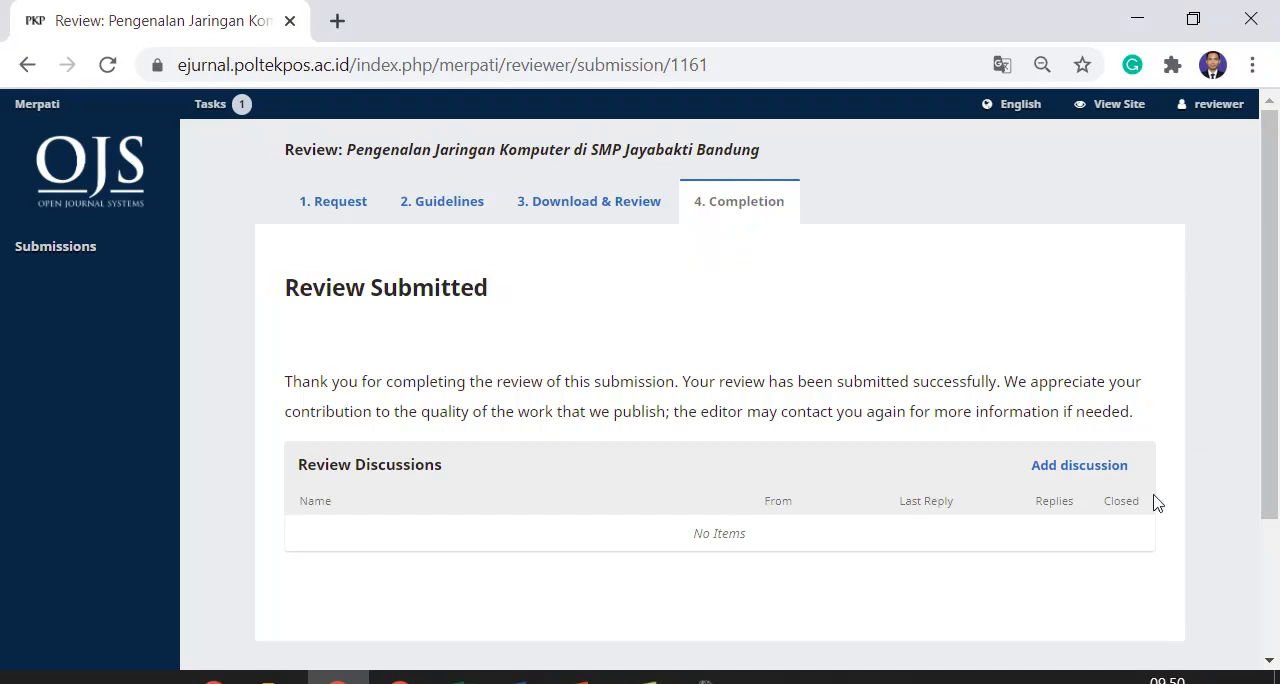
click(1082, 469)
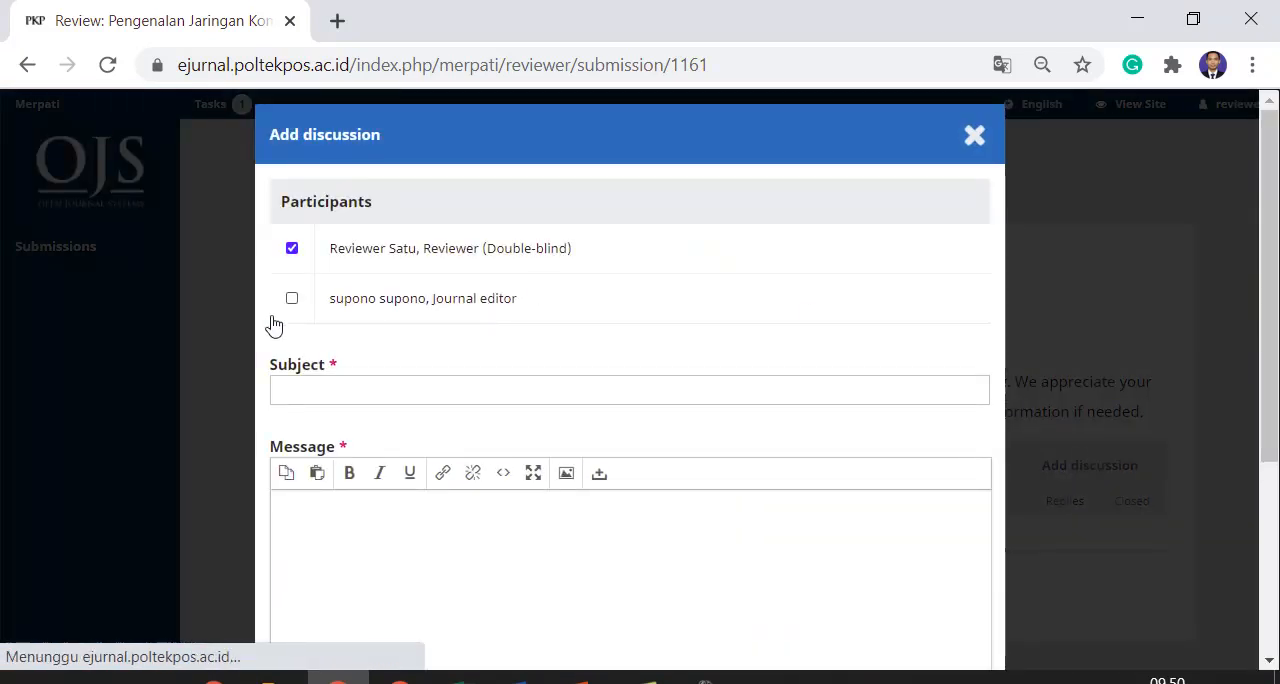
click(355, 379)
click(798, 552)
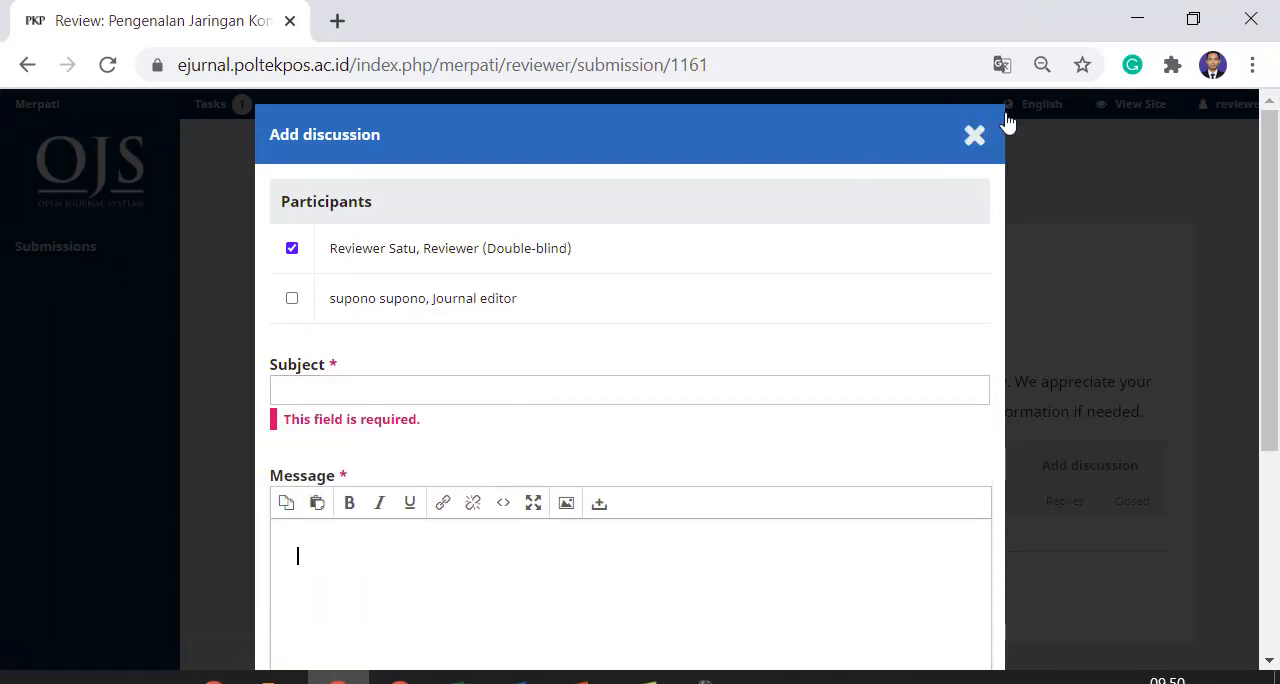
click(975, 133)
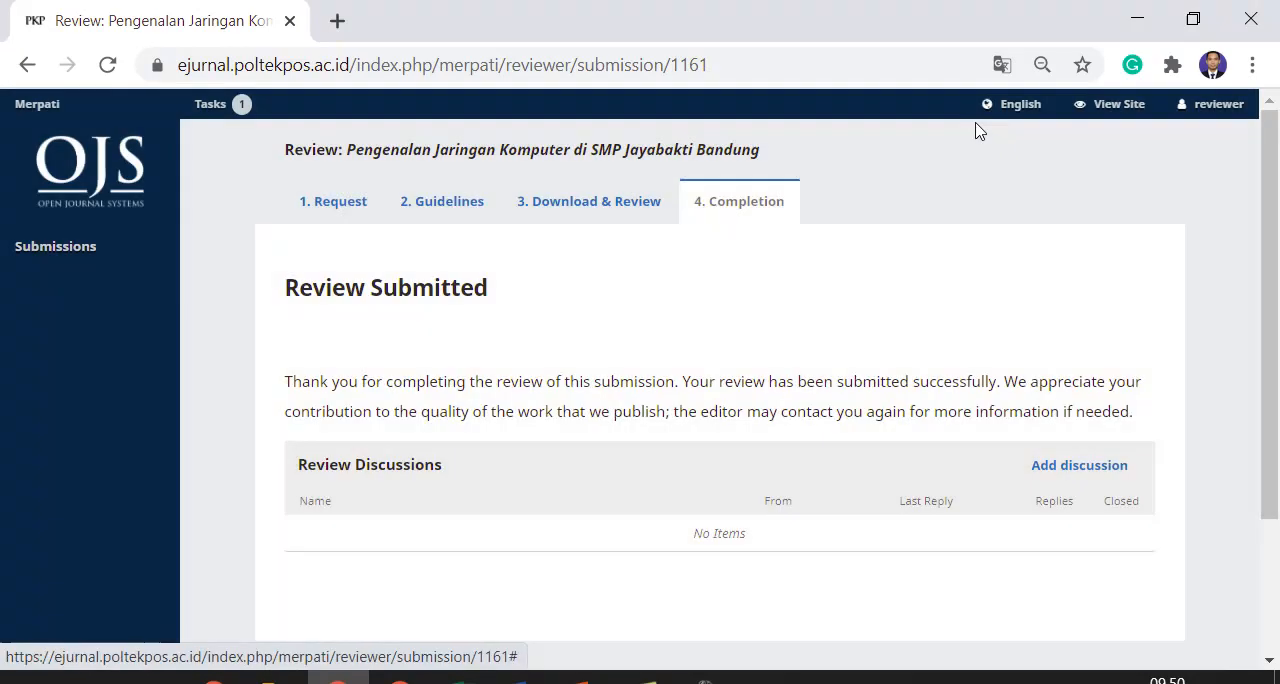
Return to the submissions list and check the review assignment's status
click(83, 252)
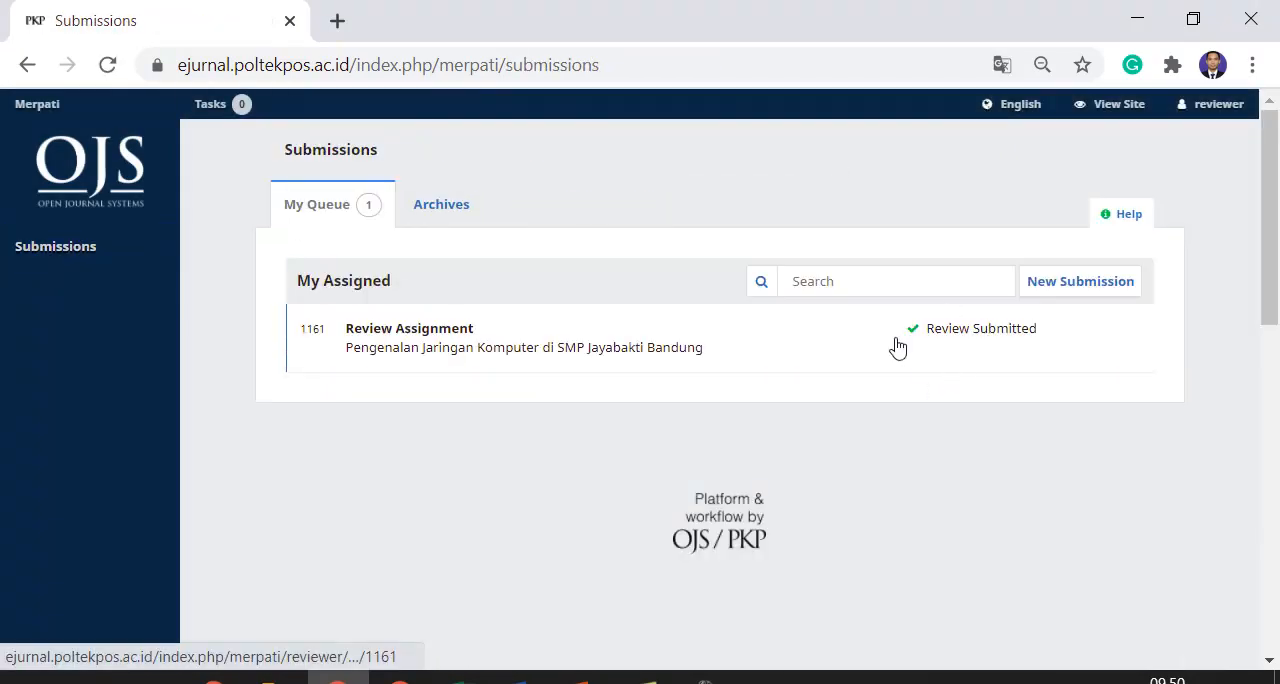
click(98, 260)
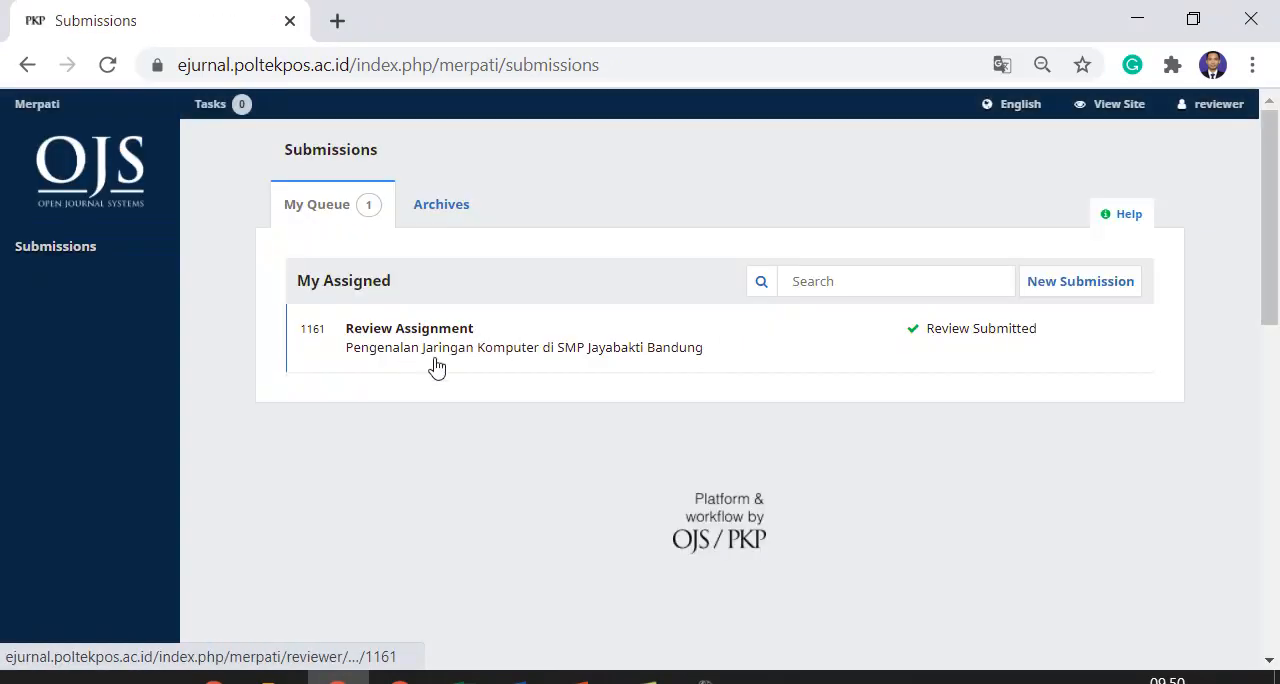